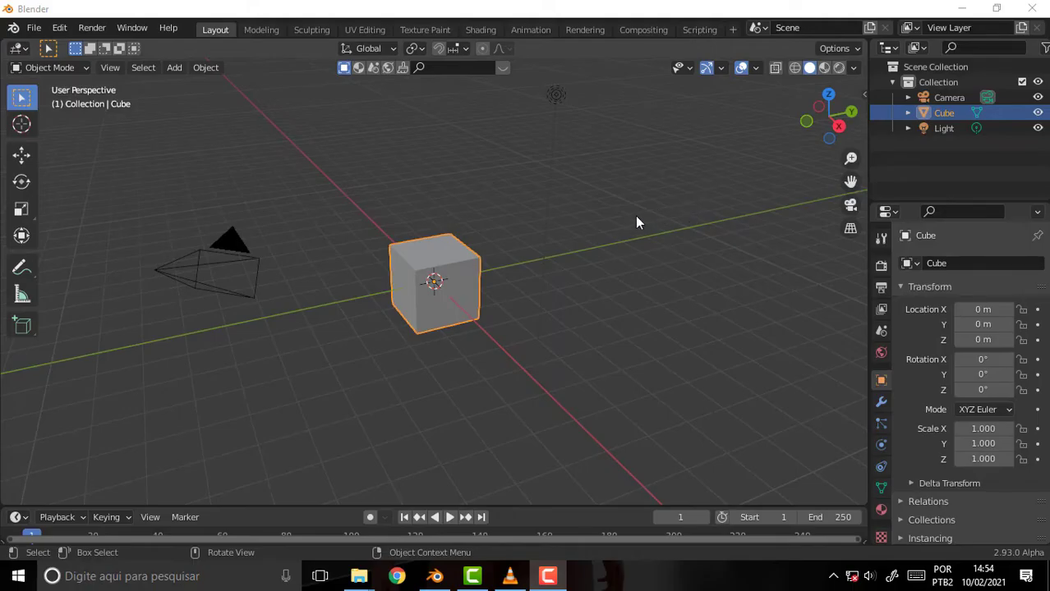
Open Ball Sculpt 002.blend from the recent files list
{"action": "scroll", "coordinate": [635, 216], "scroll_direction": "up", "scroll_amount": 1}
{"action": "scroll", "coordinate": [635, 216], "scroll_direction": "up", "scroll_amount": 3}
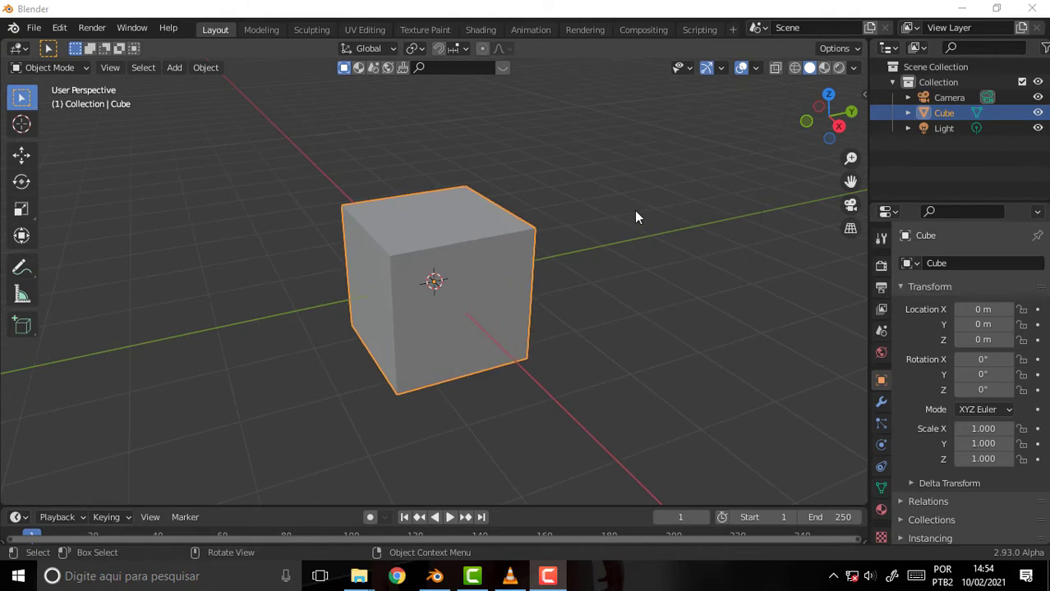
{"action": "left_click", "coordinate": [34, 32]}
{"action": "mouse_move", "coordinate": [69, 76]}
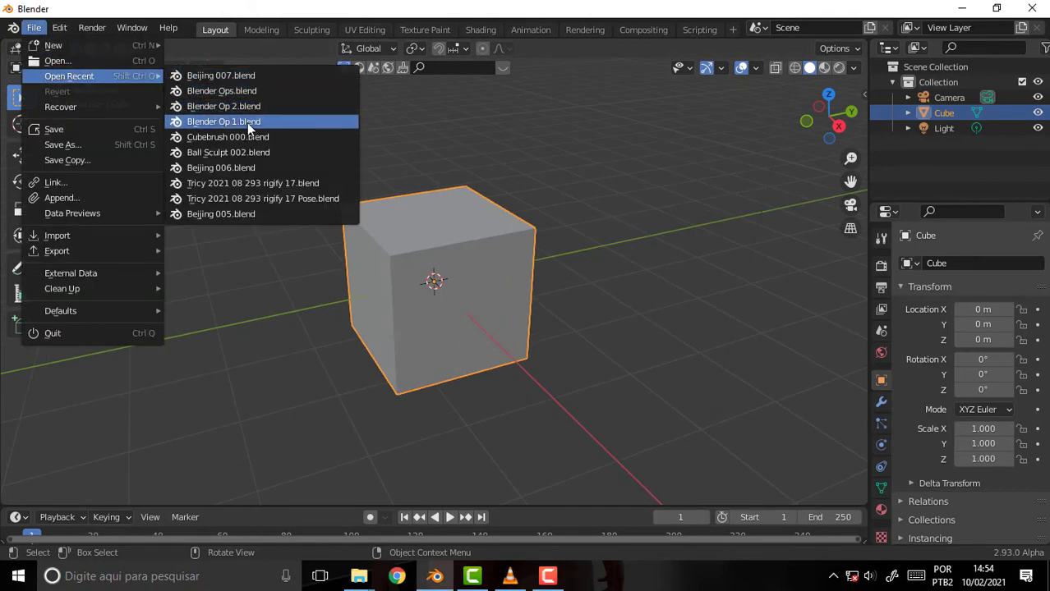
{"action": "left_click", "coordinate": [245, 152]}
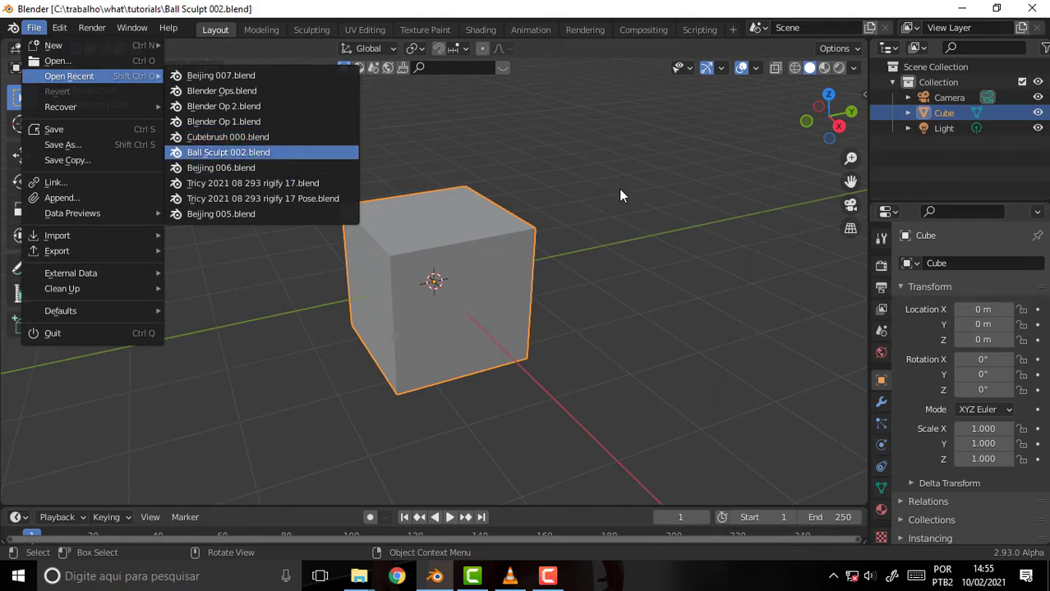
Hide the side panel and switch the sphere into Sculpt Mode with the Draw brush active
{"action": "key", "text": "n"}
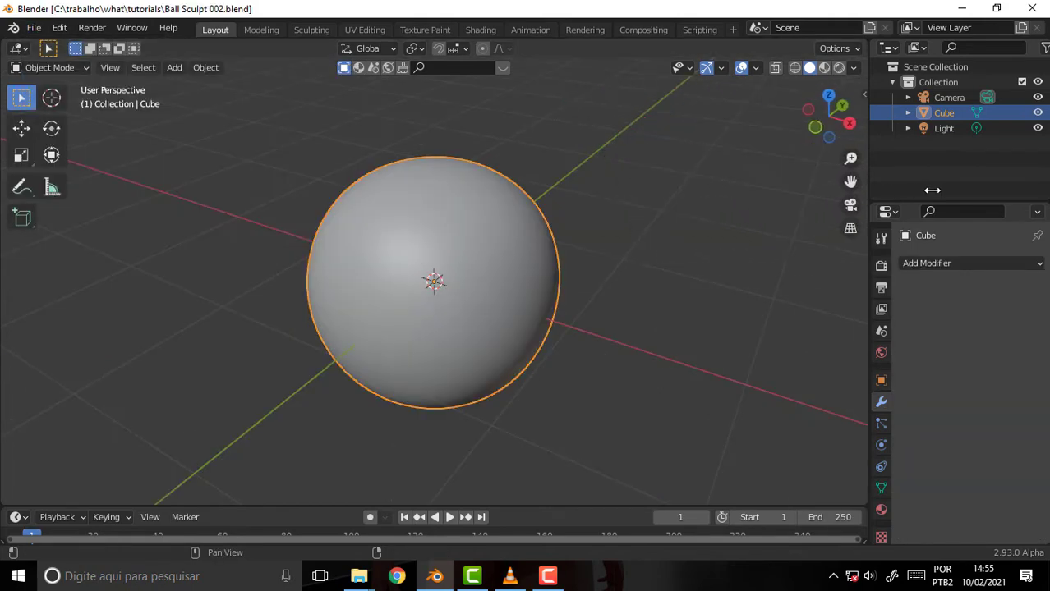
{"action": "left_click", "coordinate": [53, 67]}
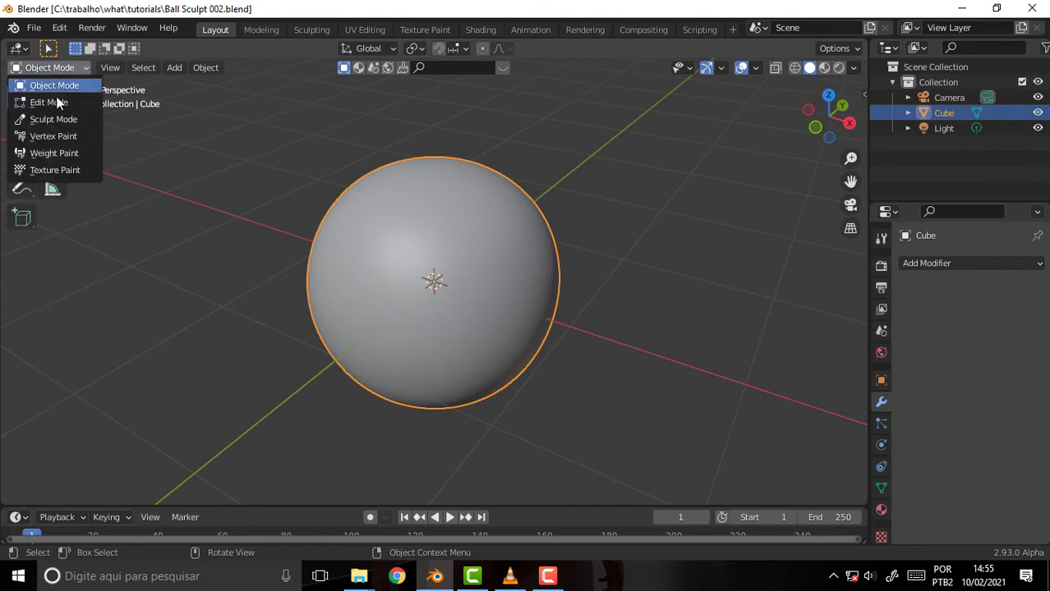
{"action": "left_click", "coordinate": [53, 119]}
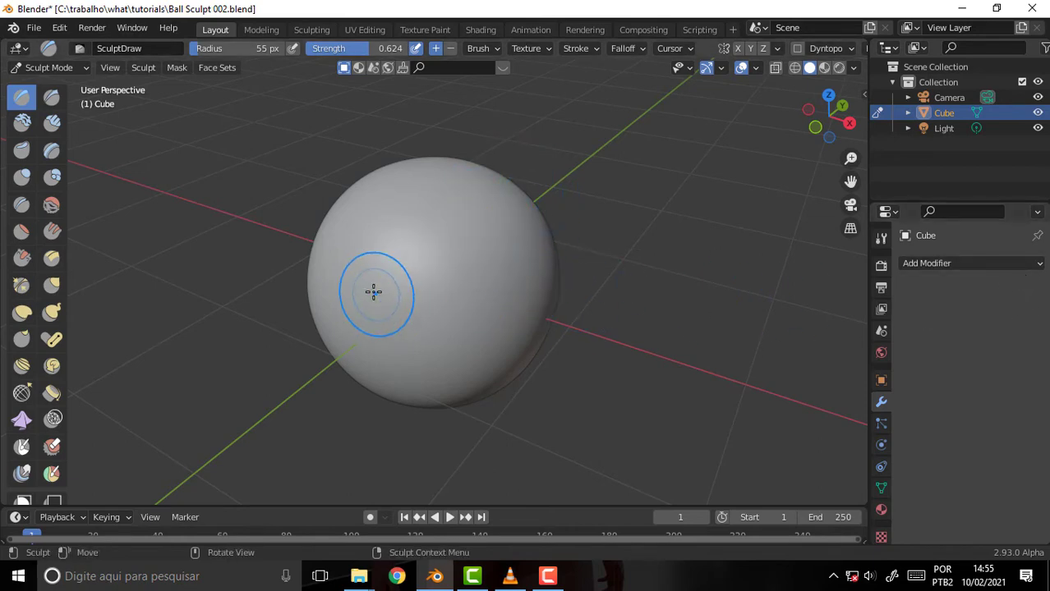
{"action": "mouse_move", "coordinate": [72, 256]}
{"action": "left_mouse_down"}
{"action": "mouse_move", "coordinate": [129, 261]}
{"action": "mouse_move", "coordinate": [69, 257]}
{"action": "left_mouse_up"}
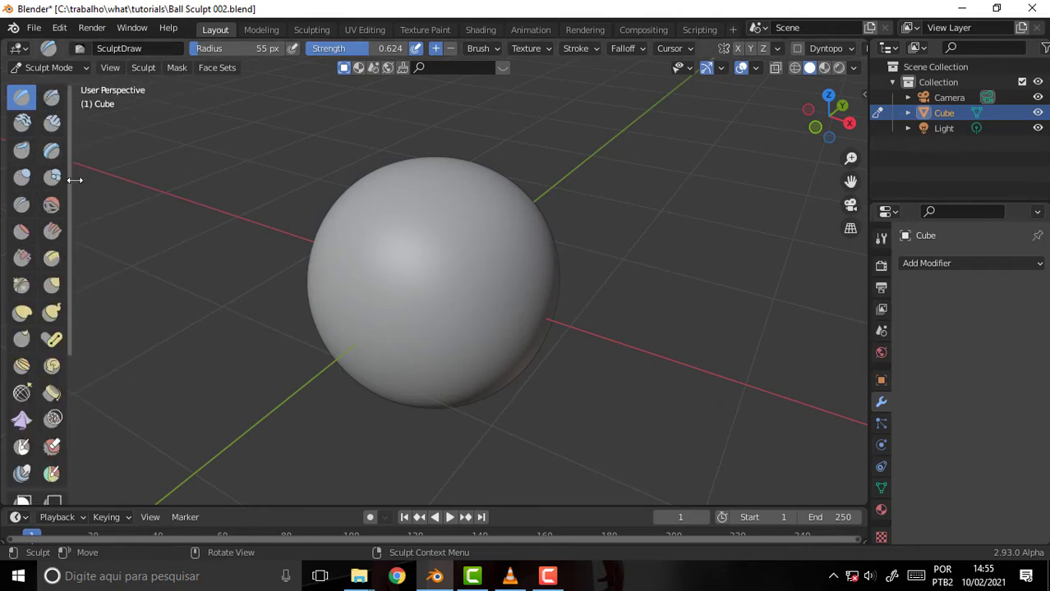
{"action": "scroll", "coordinate": [68, 206], "scroll_direction": "down", "scroll_amount": 5}
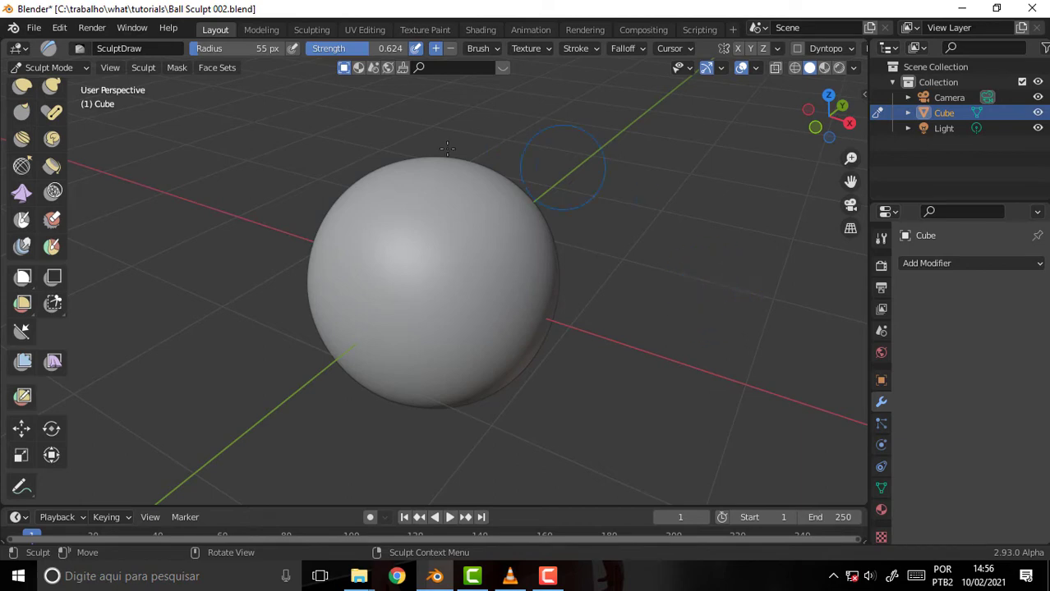
Make the Cloth brush the active sculpt tool at radius 55 px and strength 0.500
{"action": "left_click", "coordinate": [53, 361]}
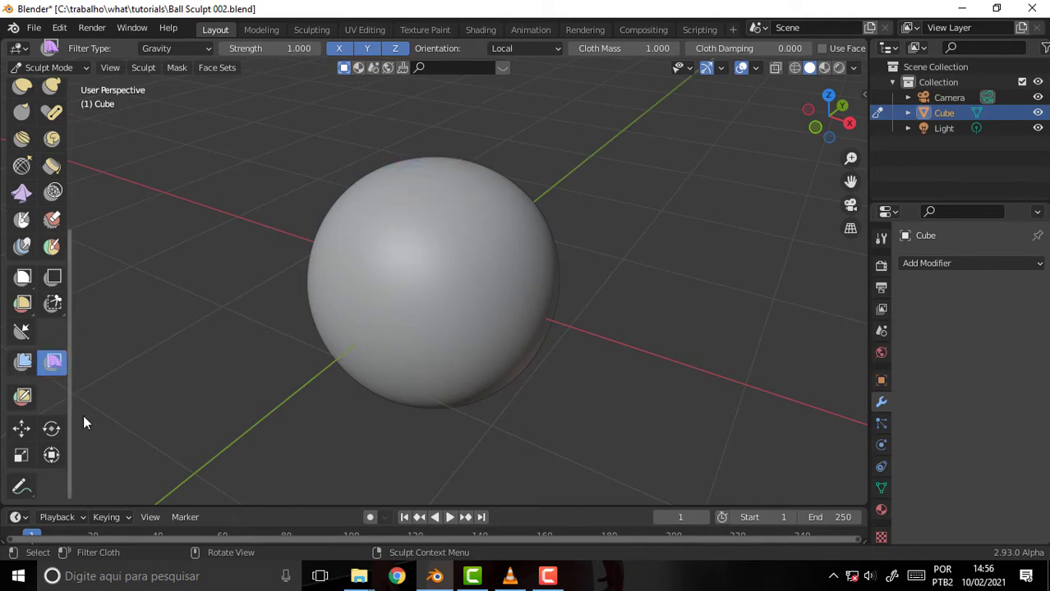
{"action": "scroll", "coordinate": [52, 419], "scroll_direction": "up", "scroll_amount": 3}
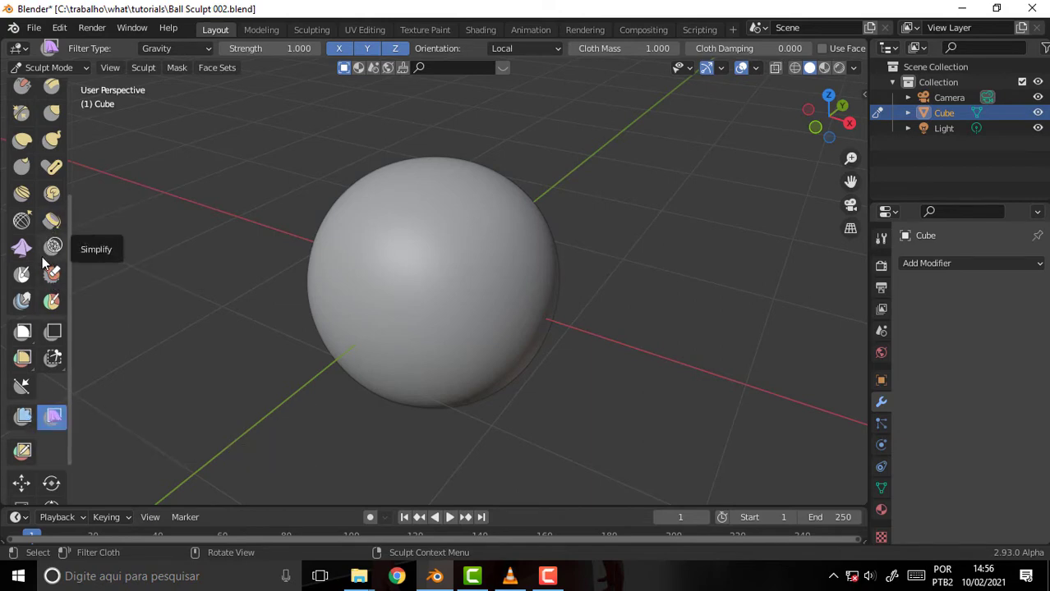
{"action": "left_click", "coordinate": [22, 250]}
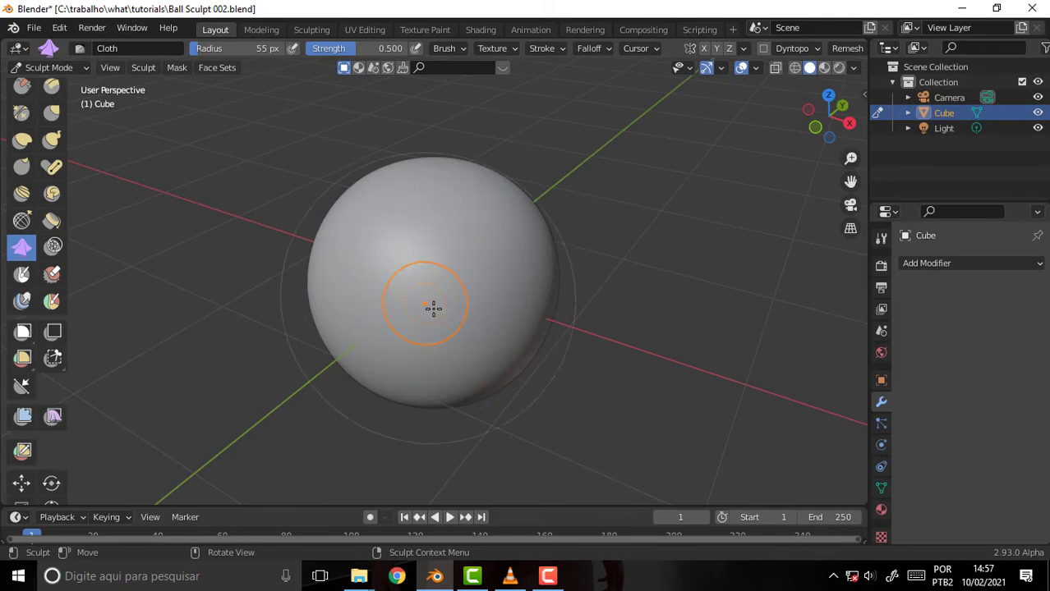
Resize the Cloth brush to a 62 px radius and test a stroke on the sphere's upper right
{"action": "key", "text": "f"}
{"action": "left_click", "coordinate": [467, 216]}
{"action": "key", "text": "f"}
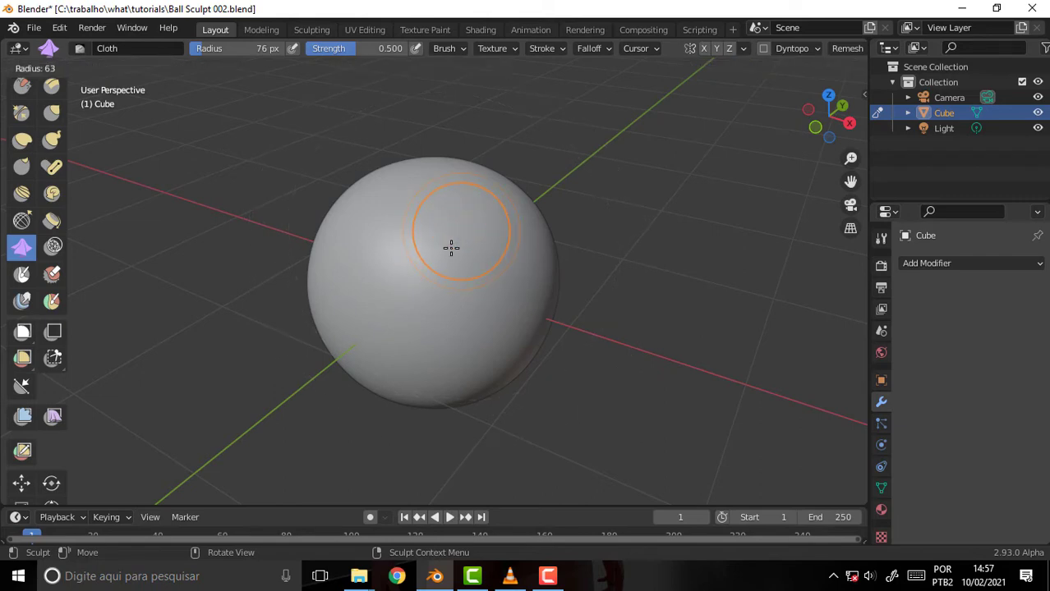
{"action": "left_click", "coordinate": [451, 247]}
{"action": "mouse_move", "coordinate": [440, 215]}
{"action": "left_mouse_down"}
{"action": "mouse_move", "coordinate": [434, 266]}
{"action": "mouse_move", "coordinate": [422, 247]}
{"action": "mouse_move", "coordinate": [428, 189]}
{"action": "left_mouse_up"}
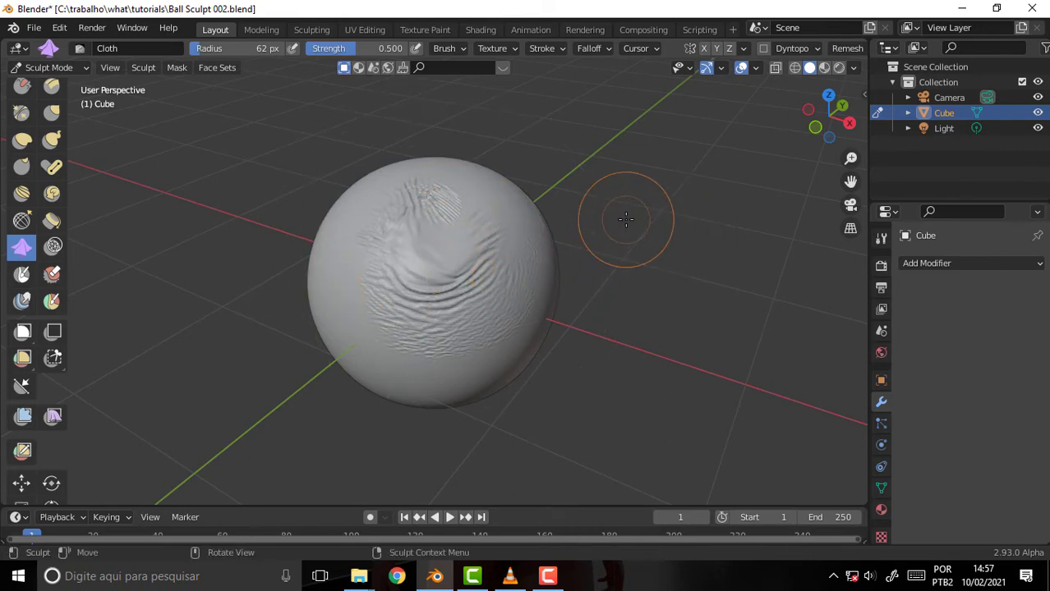
Raise the brush strength to 0.685 in the sidebar and swirl cloth wrinkles near the top
{"action": "left_click", "coordinate": [863, 93]}
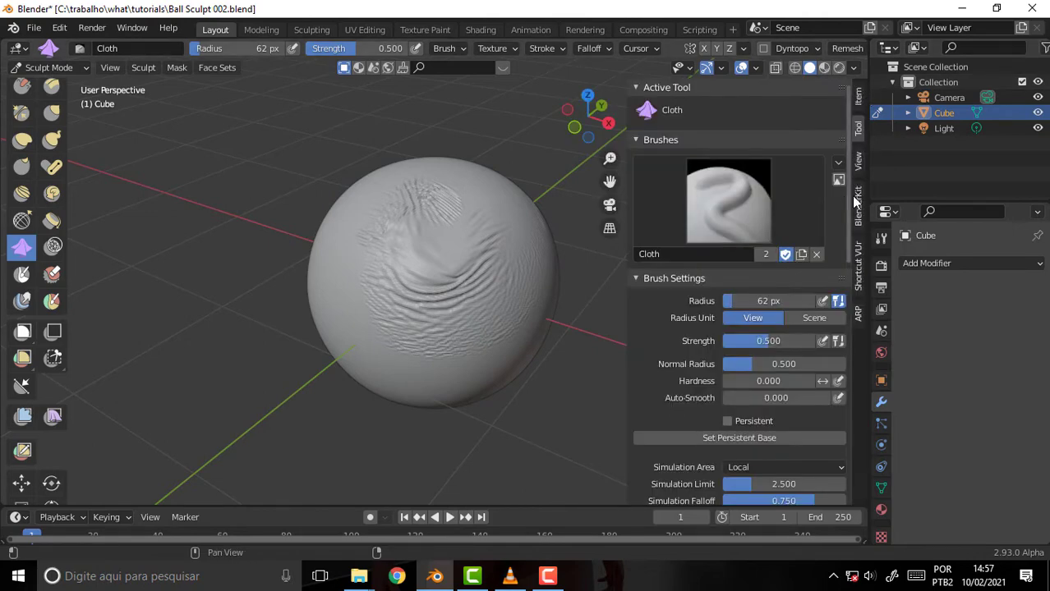
{"action": "left_click_drag", "start_coordinate": [849, 202], "coordinate": [878, 507]}
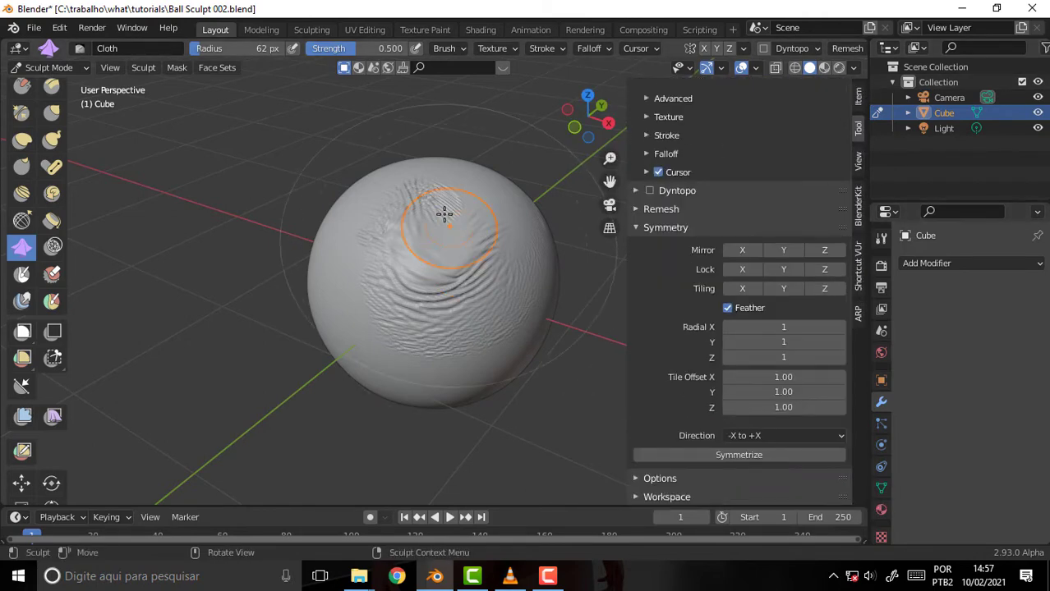
{"action": "left_click_drag", "start_coordinate": [349, 54], "coordinate": [369, 54]}
{"action": "mouse_move", "coordinate": [421, 227]}
{"action": "left_mouse_down"}
{"action": "mouse_move", "coordinate": [459, 194]}
{"action": "mouse_move", "coordinate": [398, 261]}
{"action": "mouse_move", "coordinate": [500, 275]}
{"action": "left_mouse_up"}
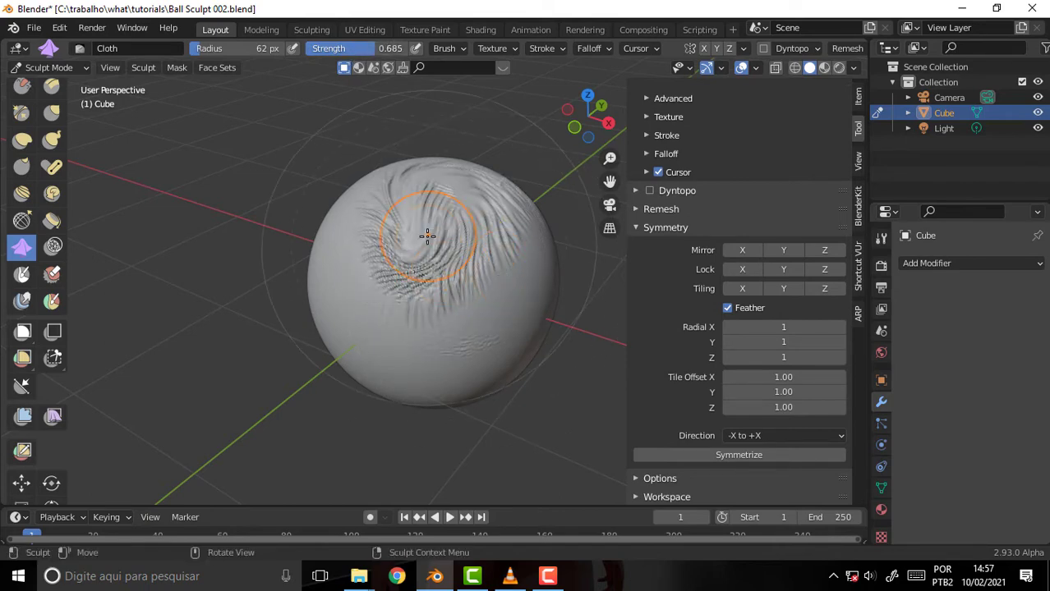
{"action": "mouse_move", "coordinate": [435, 246]}
{"action": "left_mouse_down"}
{"action": "mouse_move", "coordinate": [424, 227]}
{"action": "mouse_move", "coordinate": [398, 246]}
{"action": "left_mouse_up"}
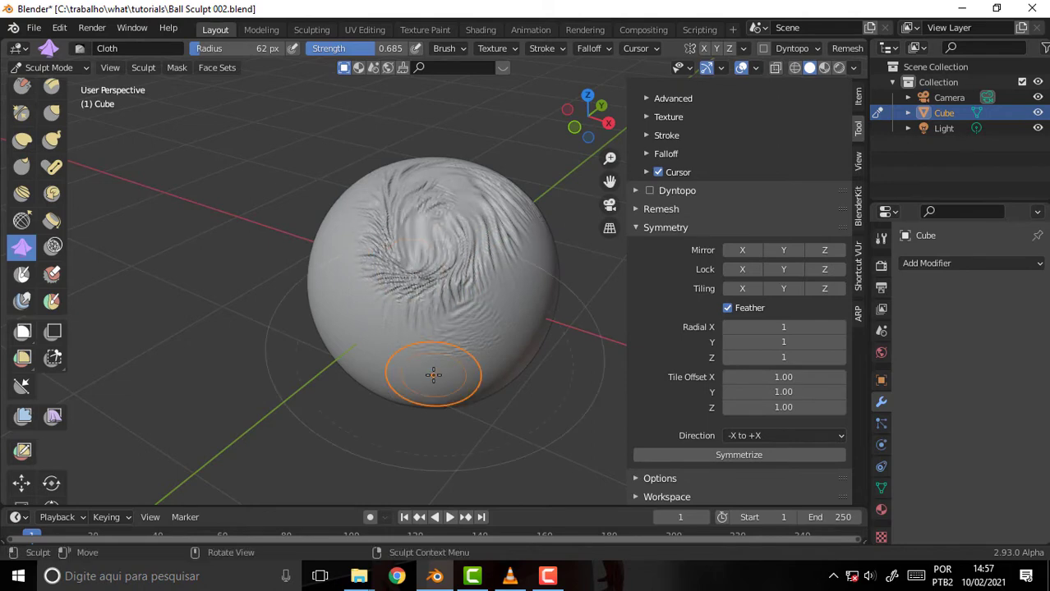
Undo all the test cloth brush strokes
{"action": "left_click", "coordinate": [511, 577]}
{"action": "left_click", "coordinate": [511, 577]}
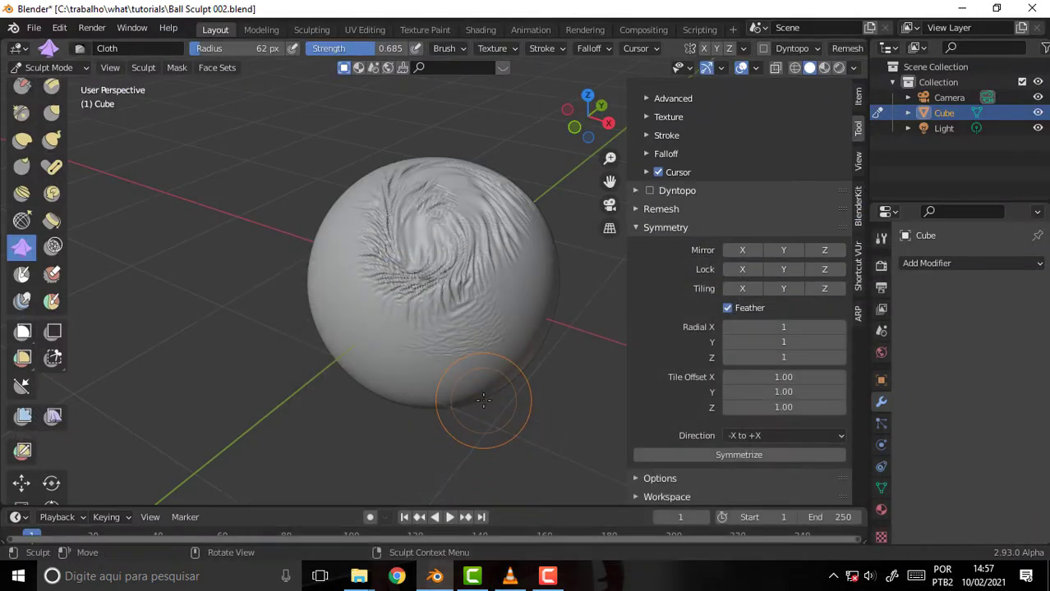
{"action": "key", "text": "ctrl+z"}
{"action": "key", "text": "ctrl+z"}
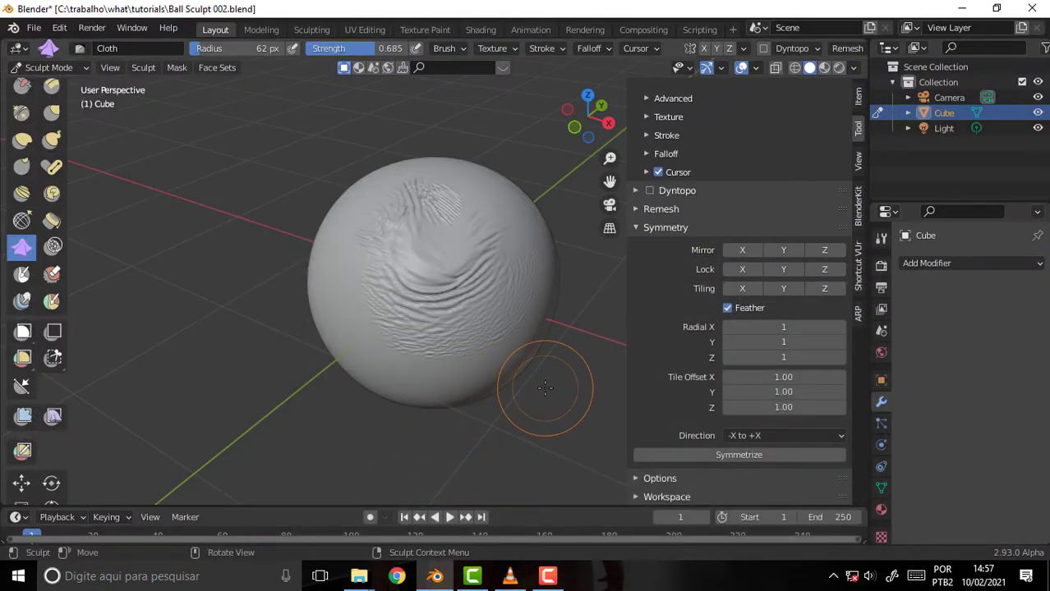
{"action": "key", "text": "ctrl+z"}
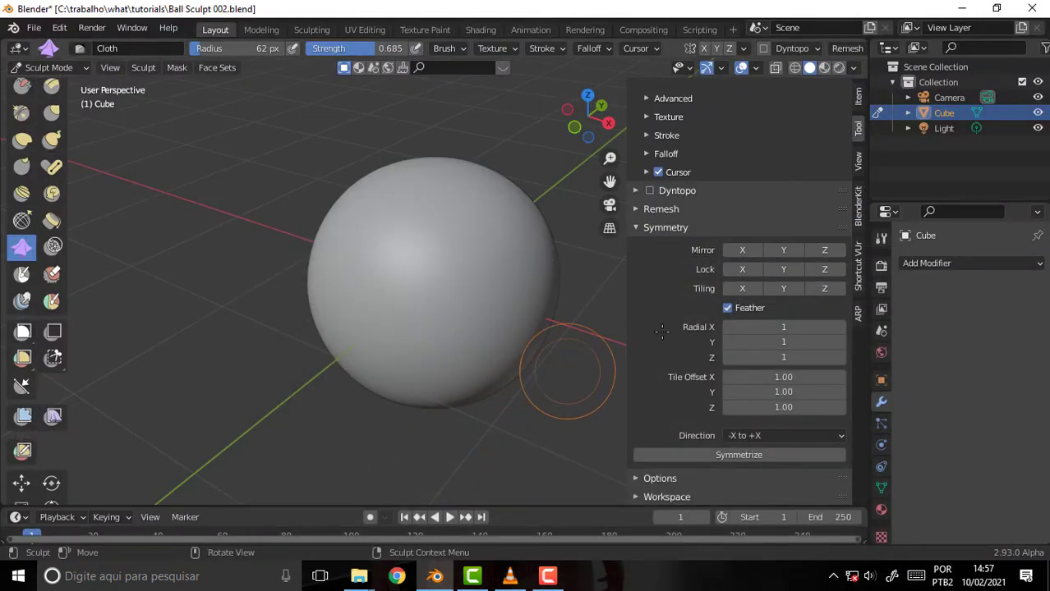
Scroll the Tool sidebar past the Drag deformation setting and expand the Cloth brush's Advanced subpanel
{"action": "scroll", "coordinate": [855, 210], "scroll_direction": "up", "scroll_amount": 1}
{"action": "scroll", "coordinate": [856, 211], "scroll_direction": "down", "scroll_amount": 1}
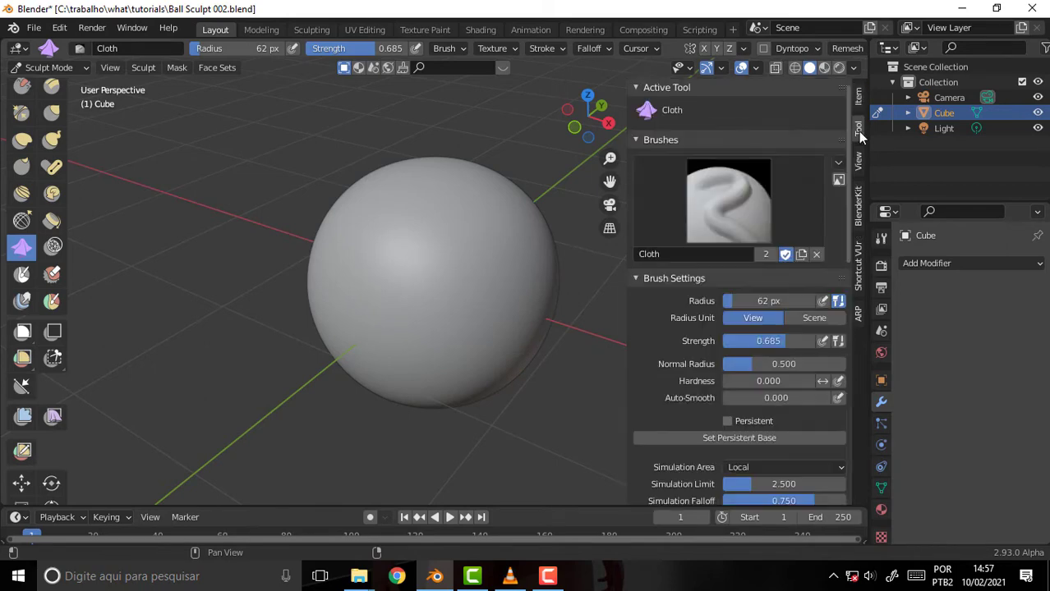
{"action": "scroll", "coordinate": [822, 246], "scroll_direction": "down", "scroll_amount": 5}
{"action": "scroll", "coordinate": [821, 287], "scroll_direction": "down", "scroll_amount": 5}
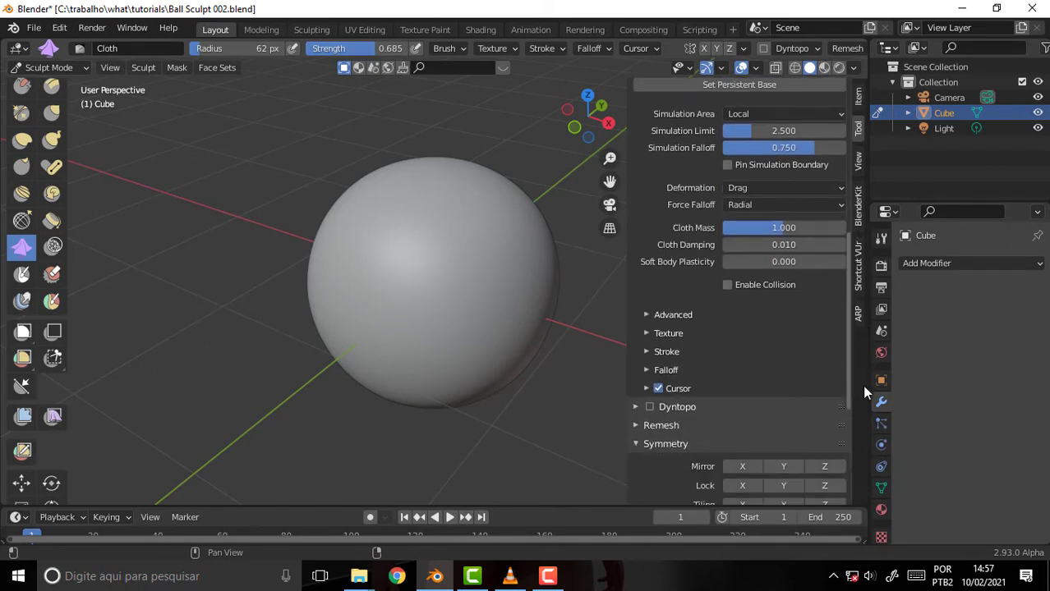
{"action": "scroll", "coordinate": [822, 329], "scroll_direction": "down", "scroll_amount": 5}
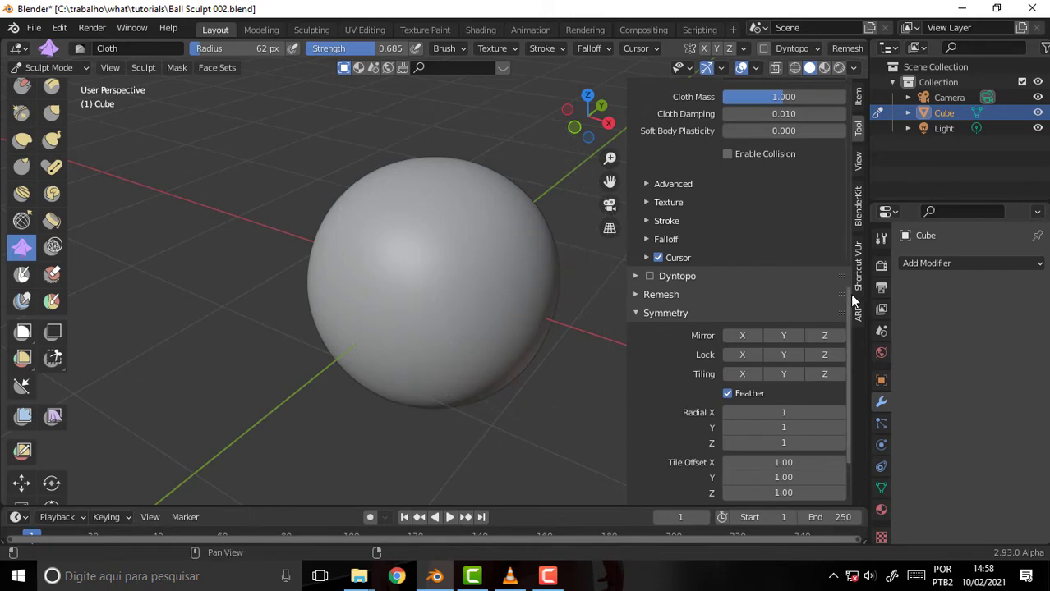
{"action": "scroll", "coordinate": [853, 332], "scroll_direction": "down", "scroll_amount": 3}
{"action": "scroll", "coordinate": [851, 354], "scroll_direction": "up", "scroll_amount": 6}
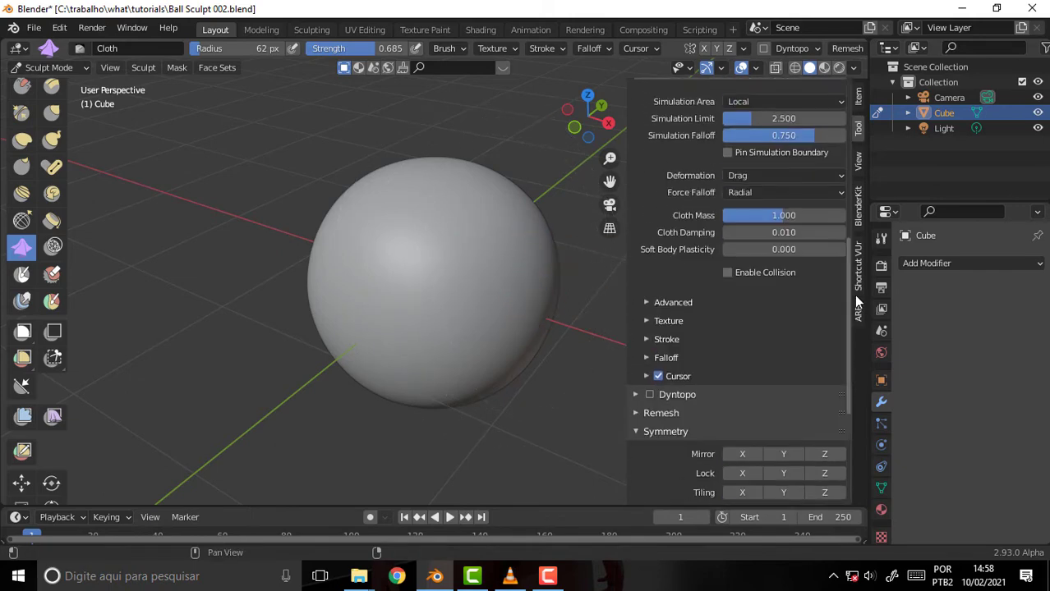
{"action": "left_click", "coordinate": [649, 304]}
{"action": "scroll", "coordinate": [851, 311], "scroll_direction": "up", "scroll_amount": 2}
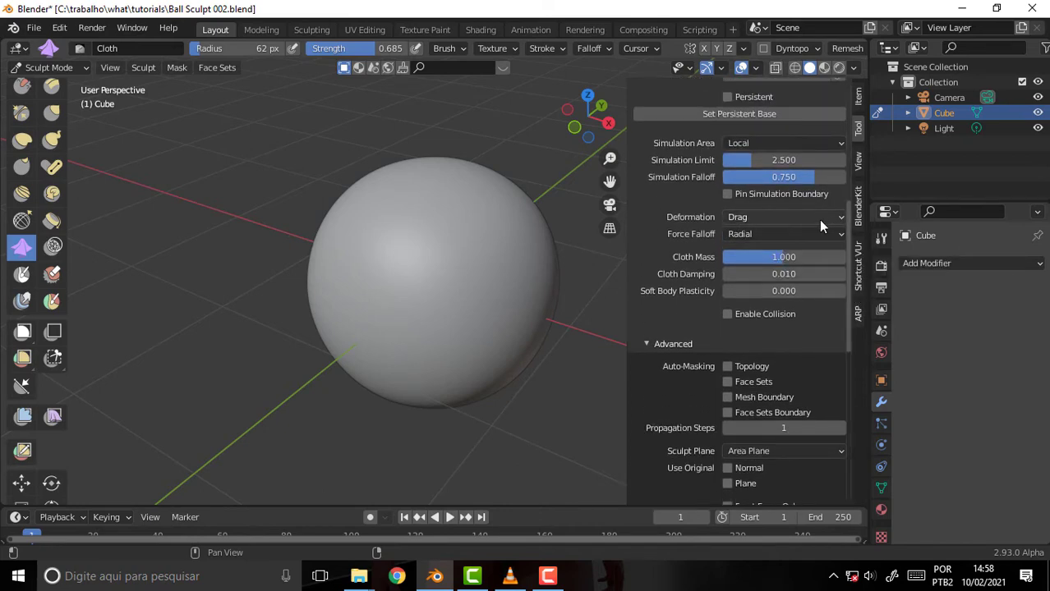
Set cloth deformation to Push and push wrinkles into the sphere's right and upper-left
{"action": "left_click", "coordinate": [818, 219]}
{"action": "left_click", "coordinate": [806, 254]}
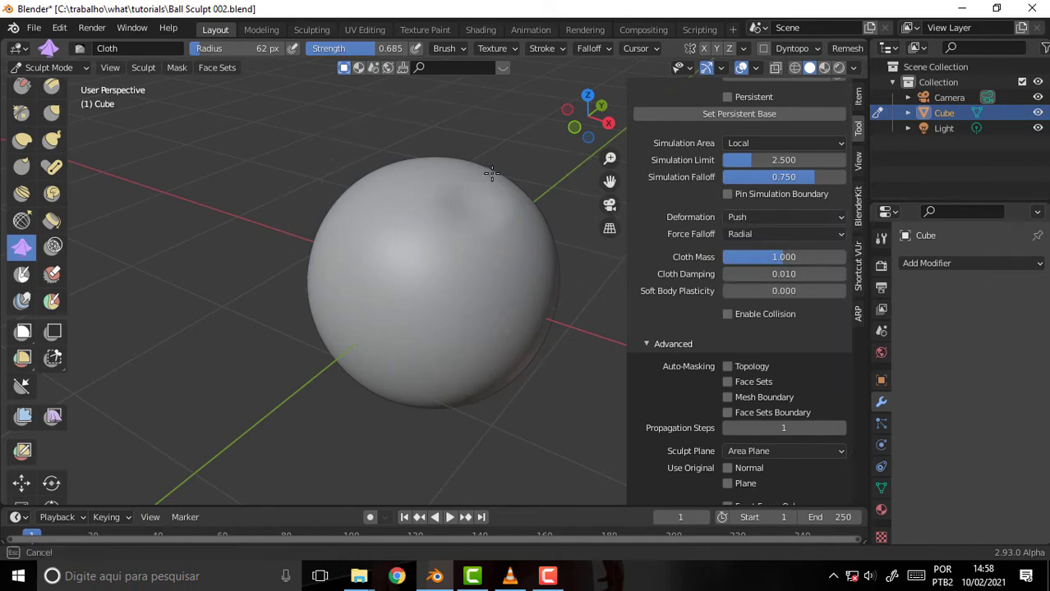
{"action": "mouse_move", "coordinate": [484, 238]}
{"action": "left_mouse_down"}
{"action": "mouse_move", "coordinate": [504, 269]}
{"action": "mouse_move", "coordinate": [499, 305]}
{"action": "mouse_move", "coordinate": [457, 327]}
{"action": "left_mouse_up"}
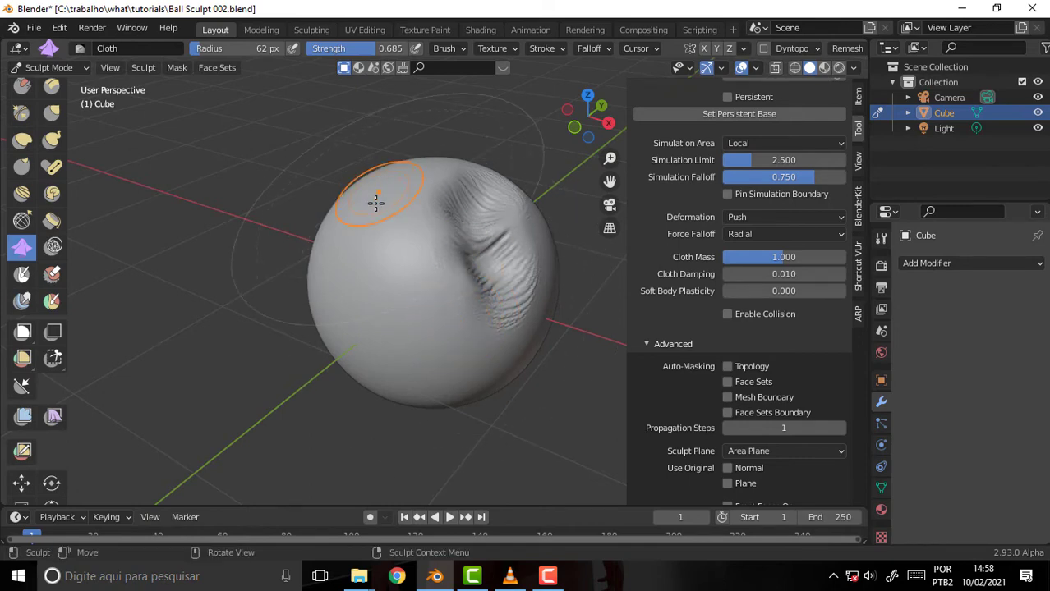
{"action": "mouse_move", "coordinate": [358, 200]}
{"action": "left_mouse_down"}
{"action": "mouse_move", "coordinate": [299, 166]}
{"action": "mouse_move", "coordinate": [371, 225]}
{"action": "mouse_move", "coordinate": [377, 261]}
{"action": "mouse_move", "coordinate": [324, 273]}
{"action": "left_mouse_up"}
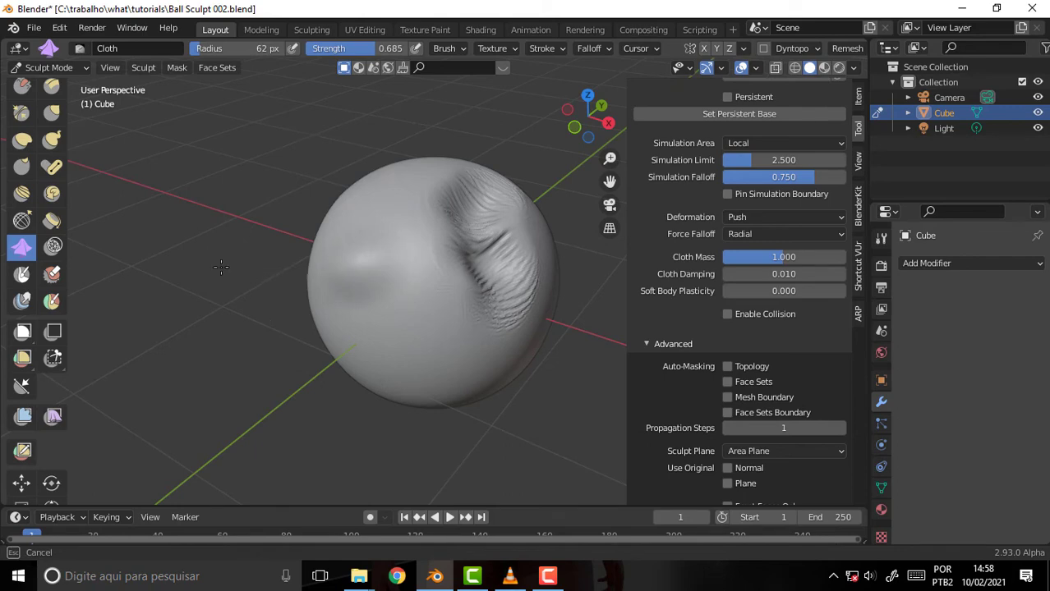
{"action": "left_click_drag", "start_coordinate": [220, 266], "coordinate": [356, 258]}
{"action": "left_click_drag", "start_coordinate": [368, 206], "coordinate": [368, 195]}
Orbit, add more Push strokes across the top-left, then undo back to a smooth sphere
{"action": "mouse_move", "coordinate": [363, 216]}
{"action": "middle_mouse_down"}
{"action": "mouse_move", "coordinate": [333, 180]}
{"action": "mouse_move", "coordinate": [363, 204]}
{"action": "mouse_move", "coordinate": [375, 244]}
{"action": "mouse_move", "coordinate": [371, 233]}
{"action": "mouse_move", "coordinate": [410, 222]}
{"action": "middle_mouse_up"}
{"action": "left_click_drag", "start_coordinate": [410, 223], "coordinate": [365, 207]}
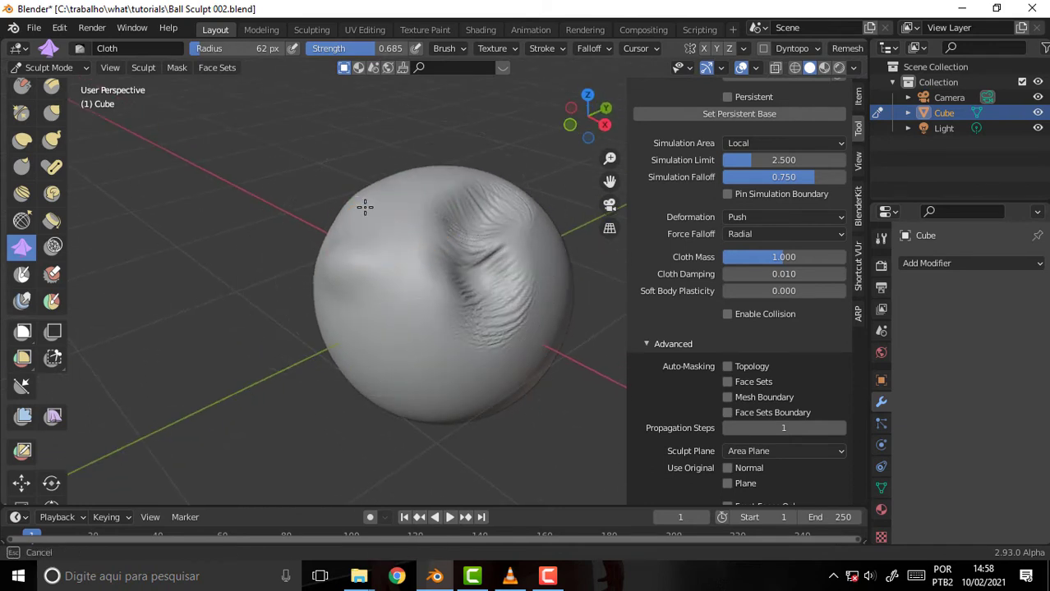
{"action": "mouse_move", "coordinate": [300, 154]}
{"action": "left_mouse_down"}
{"action": "mouse_move", "coordinate": [410, 199]}
{"action": "mouse_move", "coordinate": [380, 206]}
{"action": "mouse_move", "coordinate": [360, 157]}
{"action": "mouse_move", "coordinate": [319, 170]}
{"action": "left_mouse_up"}
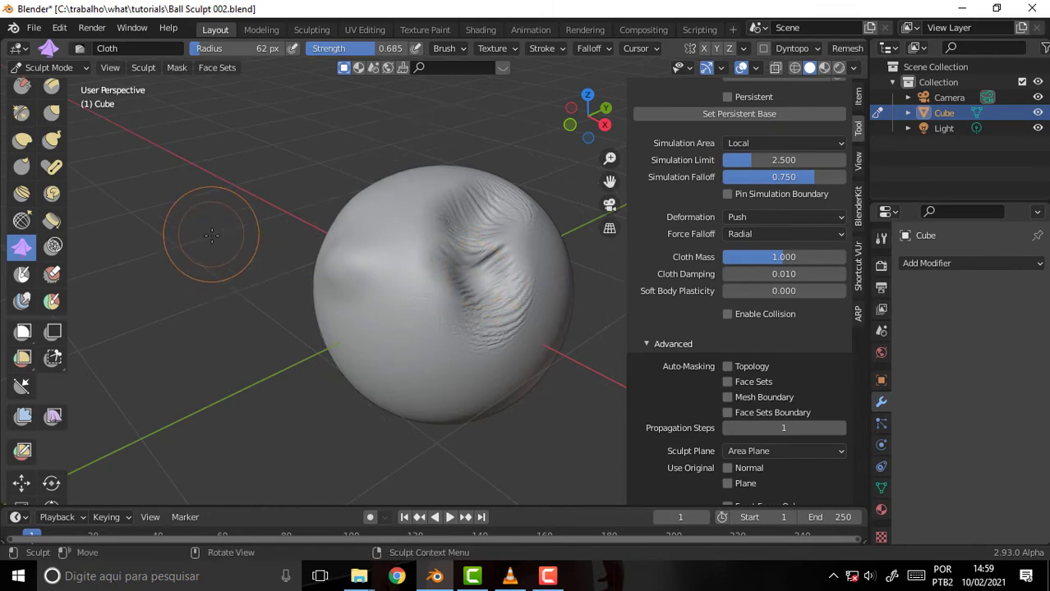
{"action": "key", "text": "ctrl+z"}
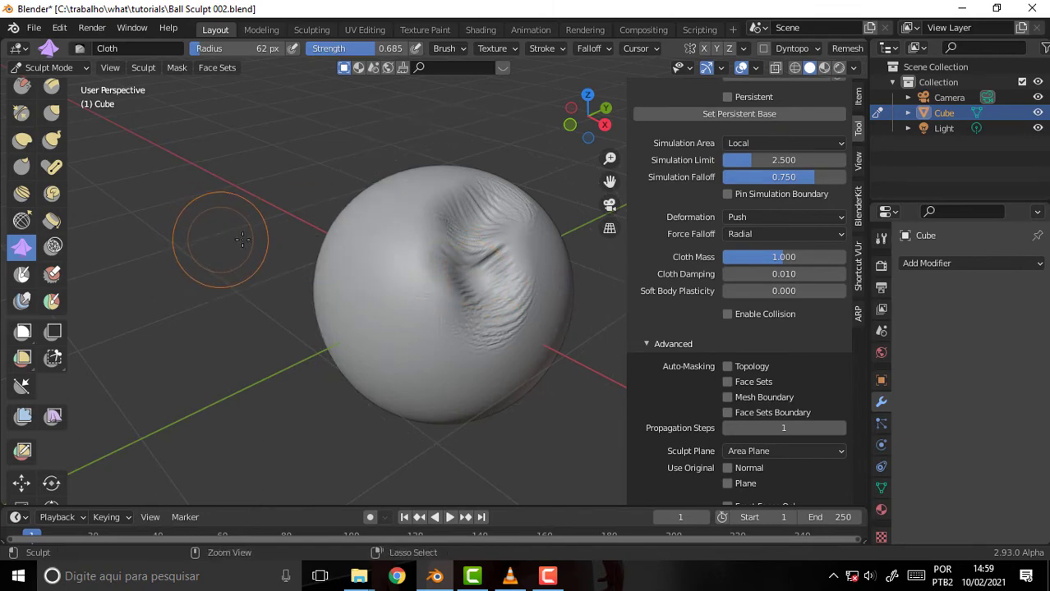
{"action": "key", "text": "ctrl+z"}
{"action": "key", "text": "ctrl+z"}
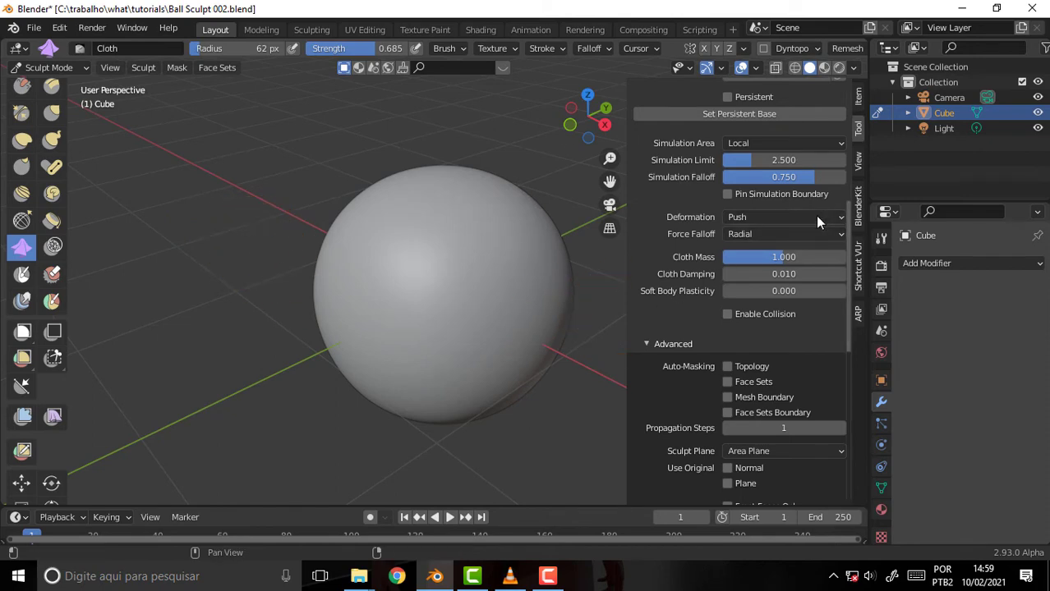
Switch cloth deformation to Drag and set the brush radius to 150 px
{"action": "left_click", "coordinate": [815, 217]}
{"action": "left_click", "coordinate": [791, 235]}
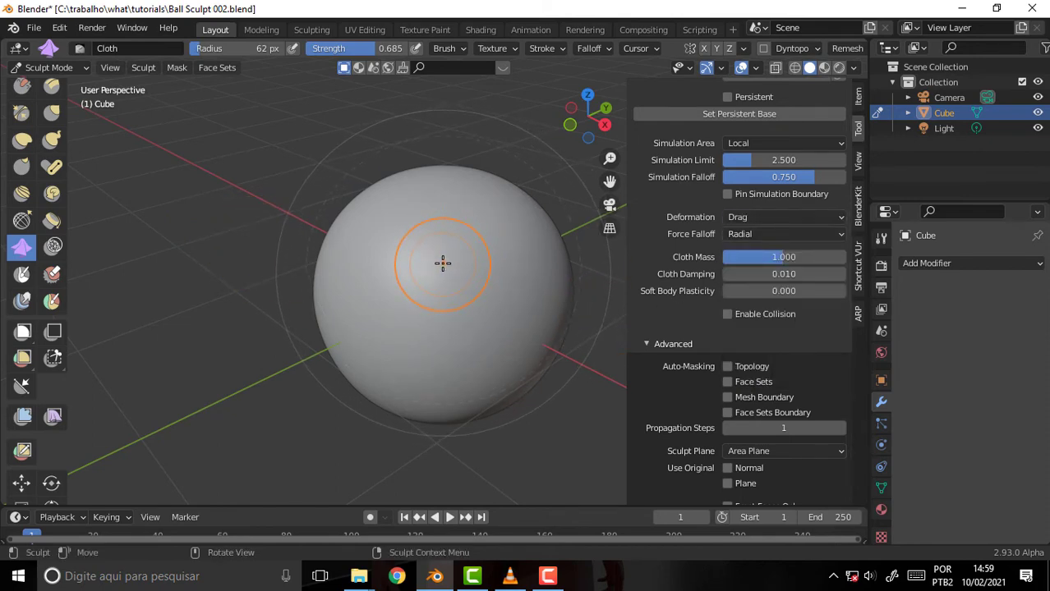
{"action": "key", "text": "s"}
{"action": "key", "text": "Escape"}
{"action": "key", "text": "f"}
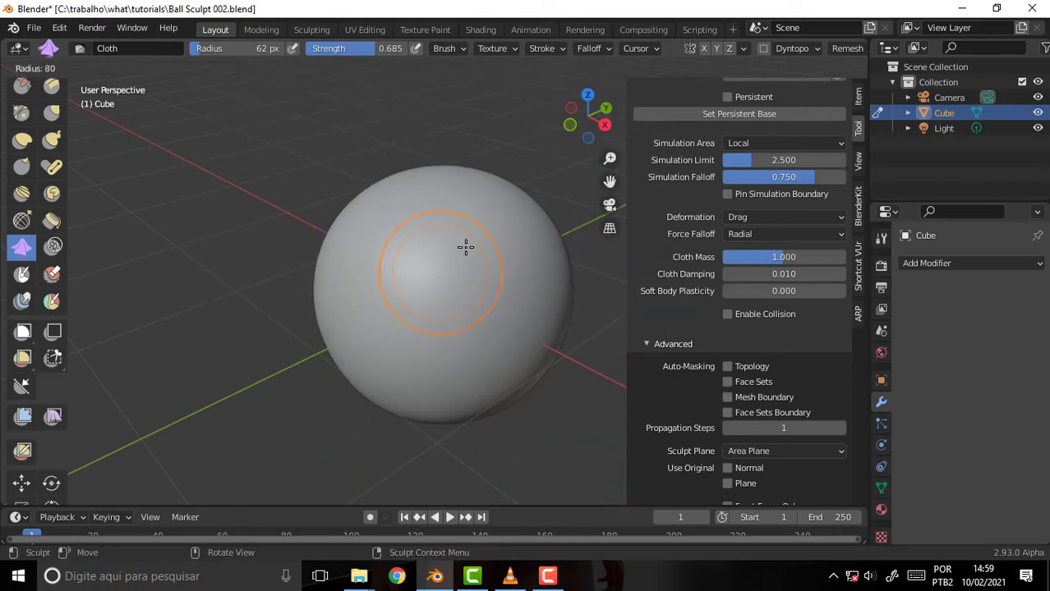
{"action": "left_click", "coordinate": [509, 201]}
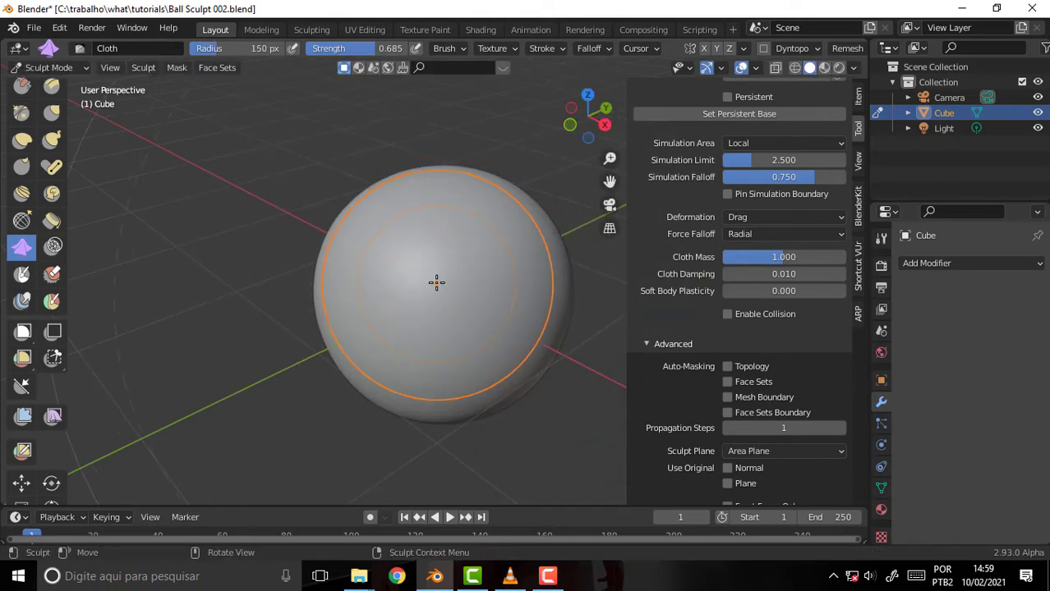
Drag stretched wrinkles into the sphere's right side
{"action": "mouse_move", "coordinate": [440, 279]}
{"action": "left_mouse_down"}
{"action": "mouse_move", "coordinate": [443, 250]}
{"action": "mouse_move", "coordinate": [445, 267]}
{"action": "mouse_move", "coordinate": [453, 253]}
{"action": "mouse_move", "coordinate": [437, 259]}
{"action": "mouse_move", "coordinate": [414, 233]}
{"action": "left_mouse_up"}
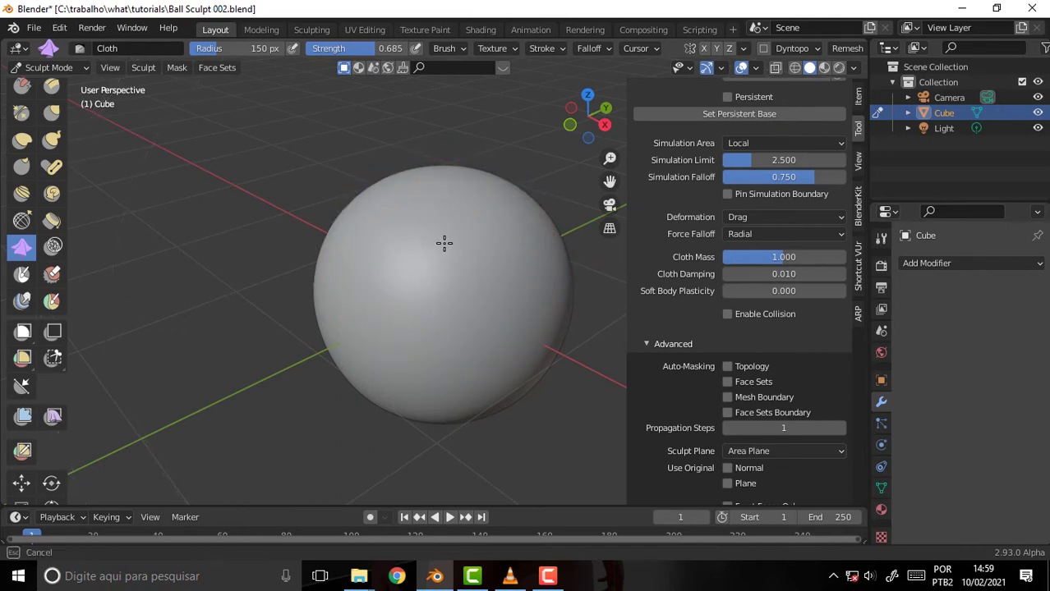
{"action": "mouse_move", "coordinate": [465, 280]}
{"action": "left_mouse_down"}
{"action": "mouse_move", "coordinate": [418, 293]}
{"action": "mouse_move", "coordinate": [489, 293]}
{"action": "left_mouse_up"}
{"action": "left_click_drag", "start_coordinate": [482, 250], "coordinate": [480, 246]}
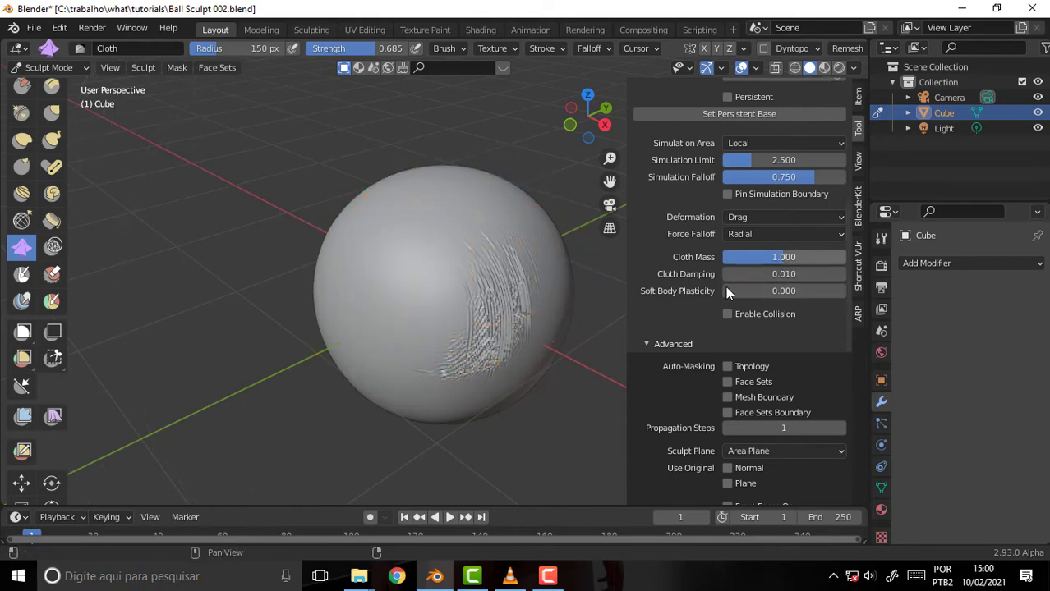
{"action": "left_click", "coordinate": [511, 583]}
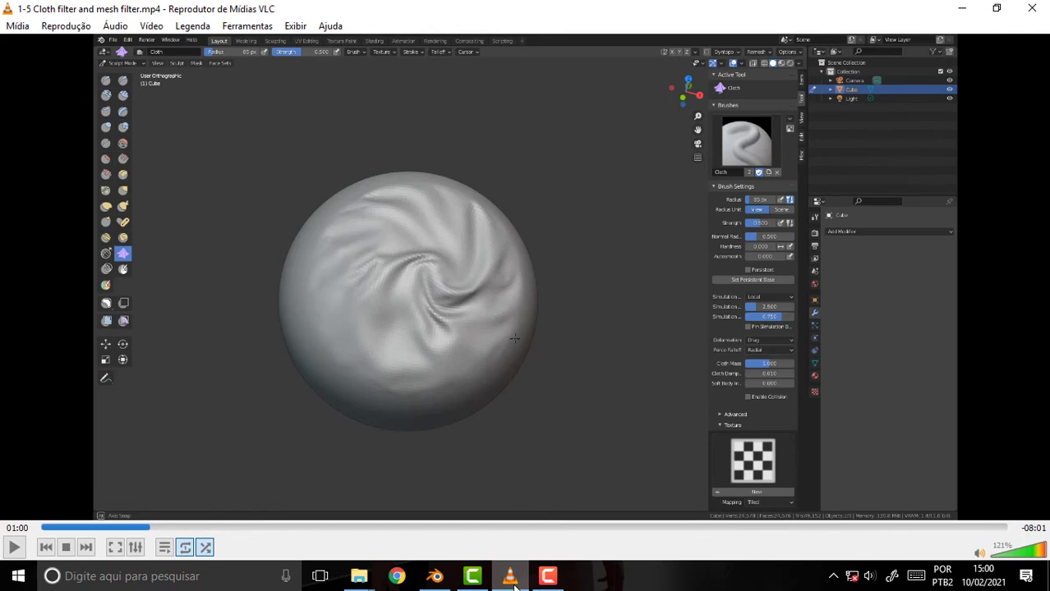
{"action": "left_click", "coordinate": [513, 583]}
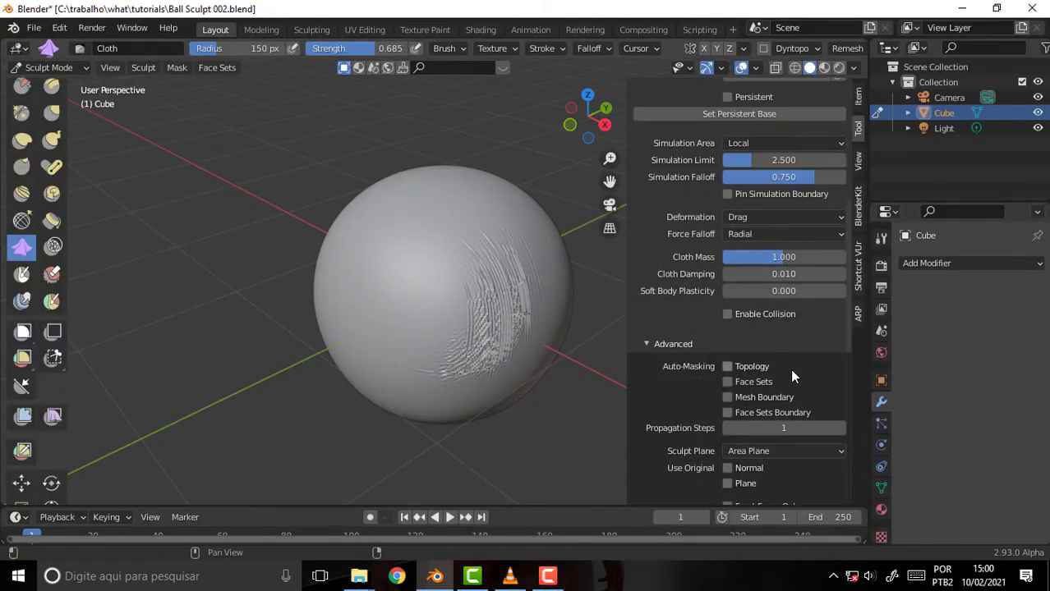
Sweep Drag strokes leftward across the sphere's lower front, then zoom and orbit to inspect
{"action": "scroll", "coordinate": [789, 319], "scroll_direction": "up", "scroll_amount": 2}
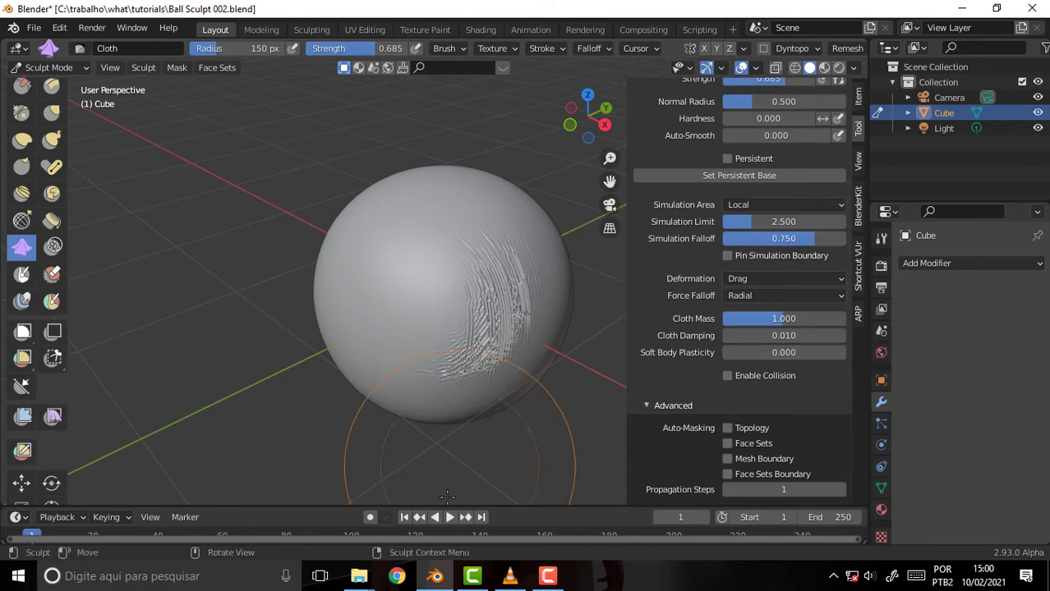
{"action": "left_click_drag", "start_coordinate": [410, 228], "coordinate": [395, 255]}
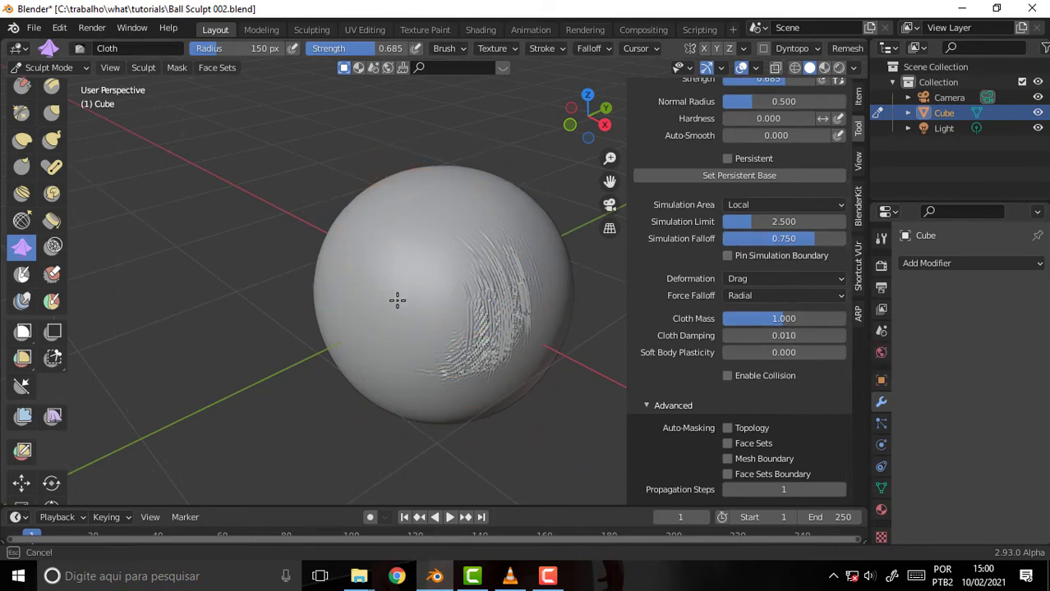
{"action": "left_click_drag", "start_coordinate": [486, 340], "coordinate": [486, 340]}
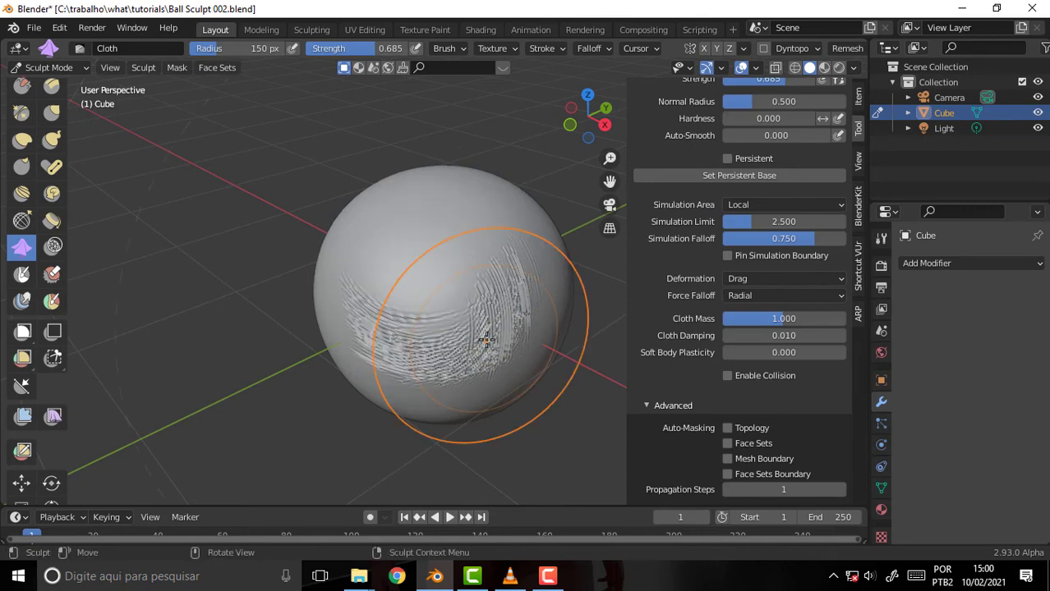
{"action": "scroll", "coordinate": [501, 290], "scroll_direction": "up", "scroll_amount": 5}
{"action": "scroll", "coordinate": [502, 288], "scroll_direction": "down", "scroll_amount": 3}
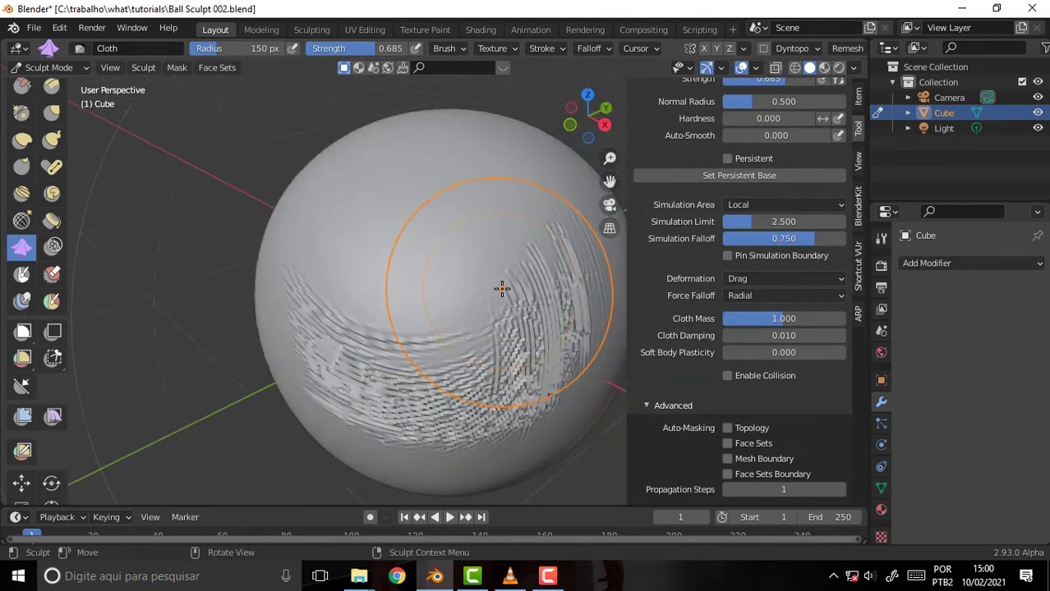
{"action": "scroll", "coordinate": [475, 236], "scroll_direction": "up", "scroll_amount": 3}
{"action": "scroll", "coordinate": [476, 237], "scroll_direction": "down", "scroll_amount": 3}
{"action": "middle_click_drag", "start_coordinate": [476, 237], "coordinate": [477, 262]}
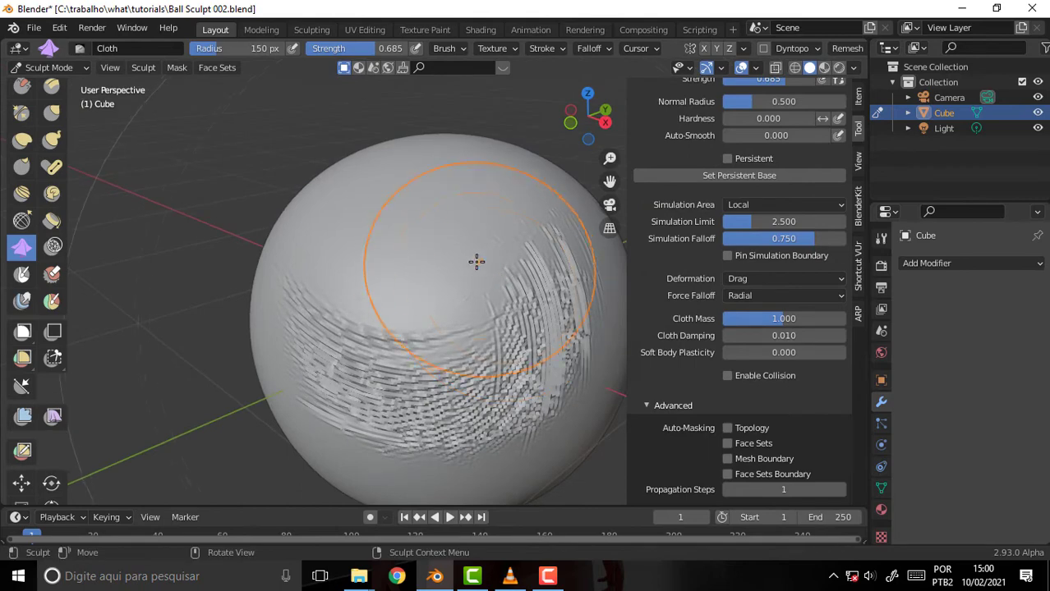
Shrink the brush to 52 px and twist swirling folds into the top of the sphere
{"action": "key", "text": "f"}
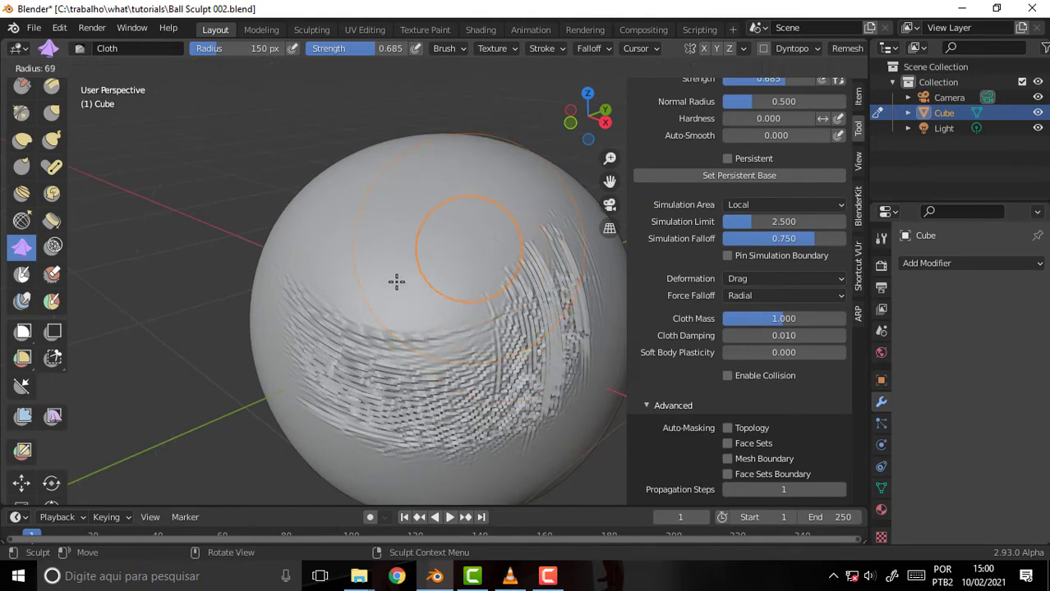
{"action": "left_click", "coordinate": [403, 281]}
{"action": "mouse_move", "coordinate": [434, 245]}
{"action": "left_mouse_down"}
{"action": "mouse_move", "coordinate": [442, 235]}
{"action": "mouse_move", "coordinate": [433, 283]}
{"action": "mouse_move", "coordinate": [469, 211]}
{"action": "left_mouse_up"}
{"action": "scroll", "coordinate": [466, 203], "scroll_direction": "down", "scroll_amount": 3}
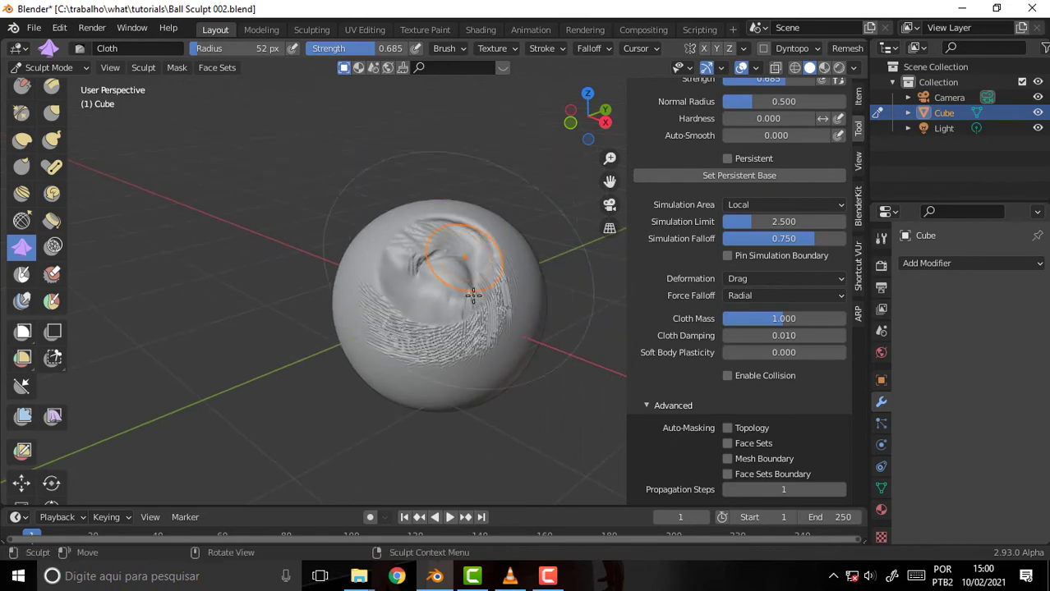
{"action": "mouse_move", "coordinate": [473, 295]}
{"action": "left_mouse_down"}
{"action": "mouse_move", "coordinate": [482, 328]}
{"action": "mouse_move", "coordinate": [382, 339]}
{"action": "left_mouse_up"}
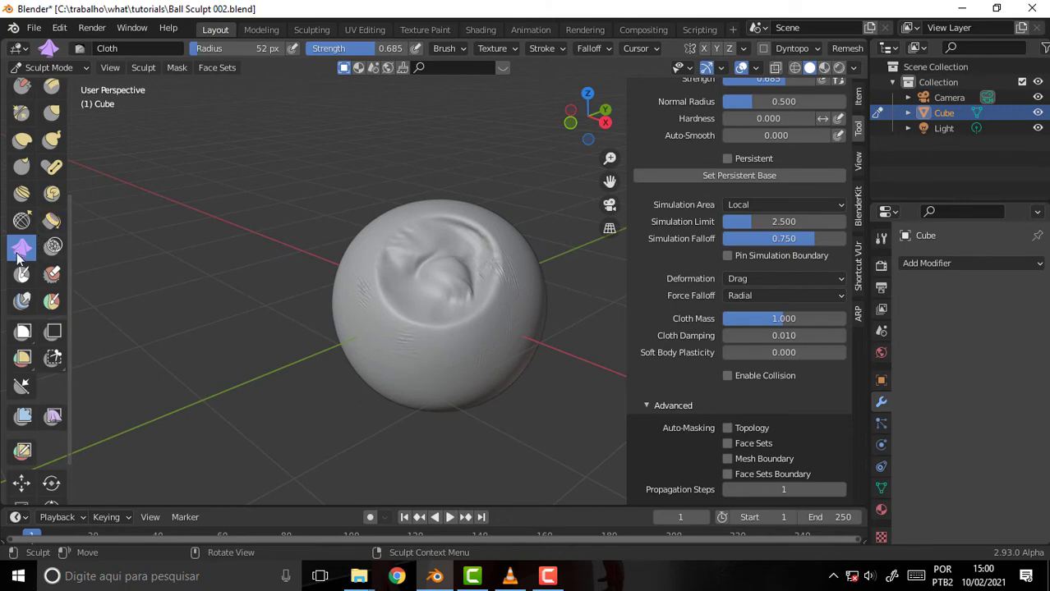
Reshape the upper folds, drag wrinkles toward the lower-left edge, then undo them
{"action": "left_click_drag", "start_coordinate": [69, 212], "coordinate": [85, 100]}
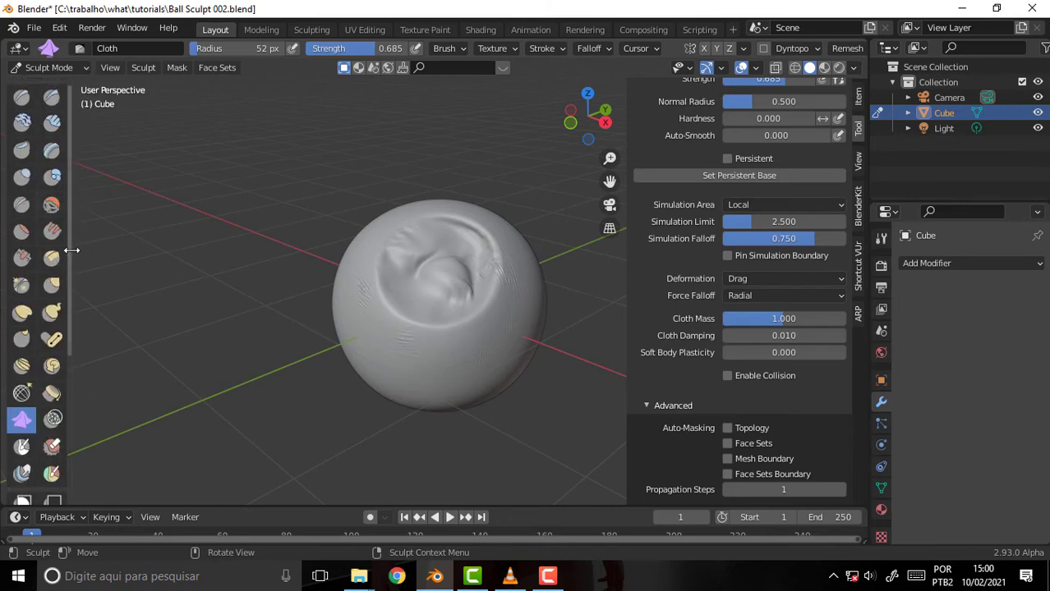
{"action": "scroll", "coordinate": [71, 265], "scroll_direction": "down", "scroll_amount": 5}
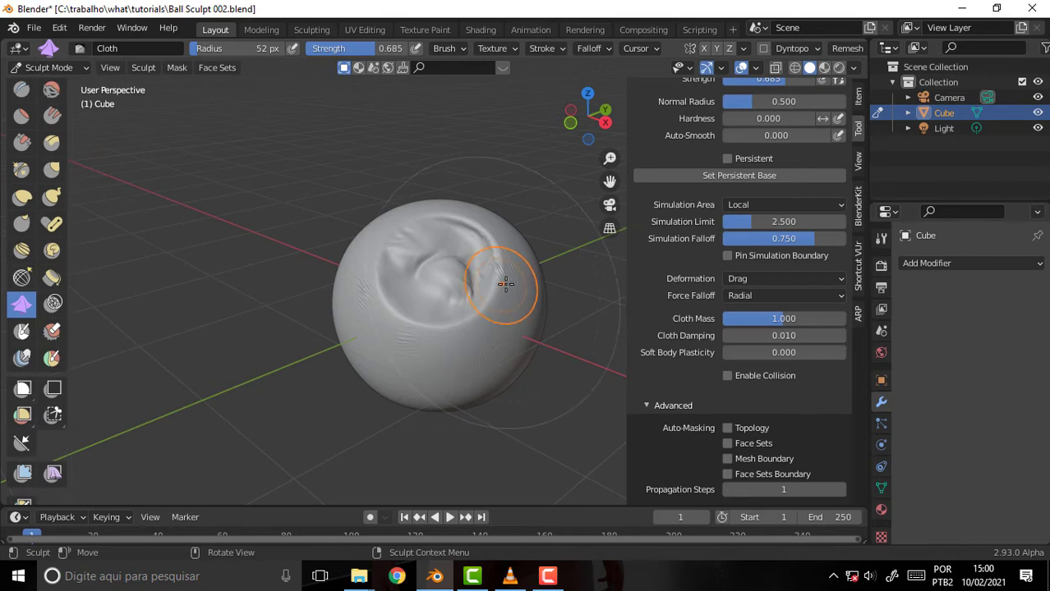
{"action": "scroll", "coordinate": [504, 251], "scroll_direction": "up", "scroll_amount": 5}
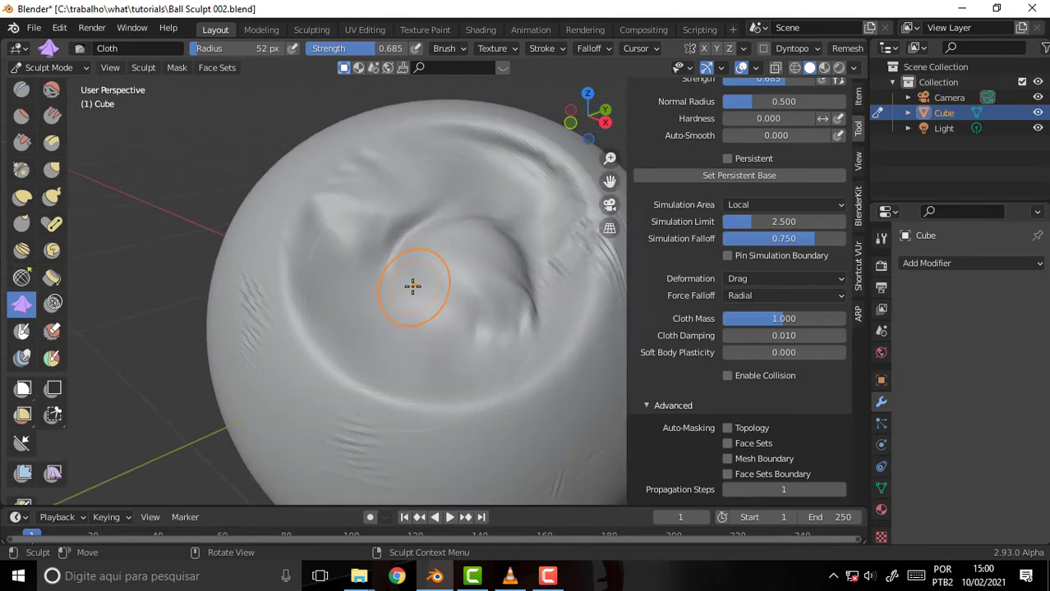
{"action": "scroll", "coordinate": [412, 286], "scroll_direction": "down", "scroll_amount": 4}
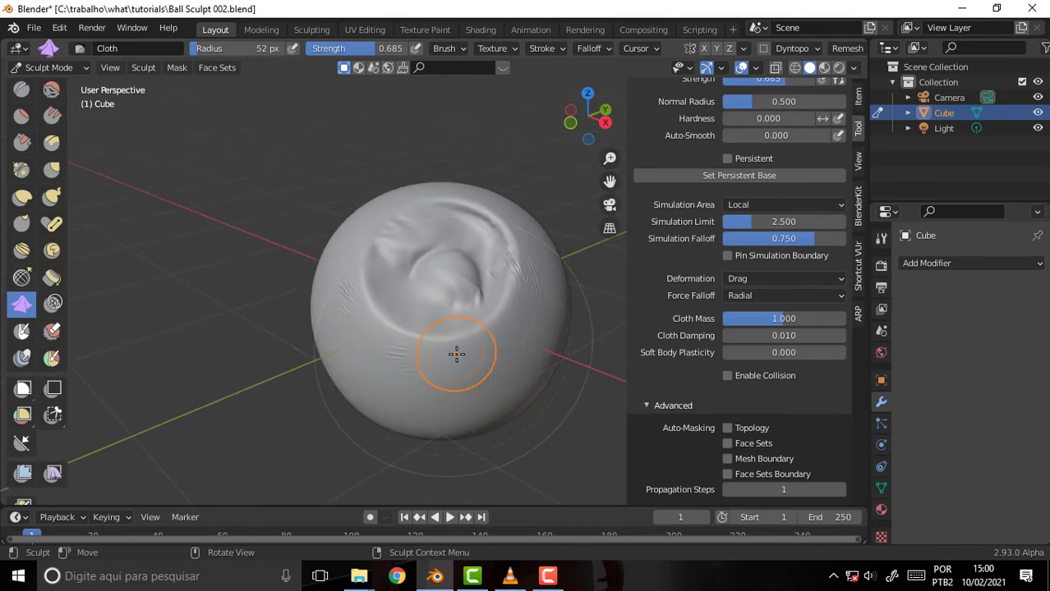
{"action": "left_click_drag", "start_coordinate": [451, 329], "coordinate": [459, 322]}
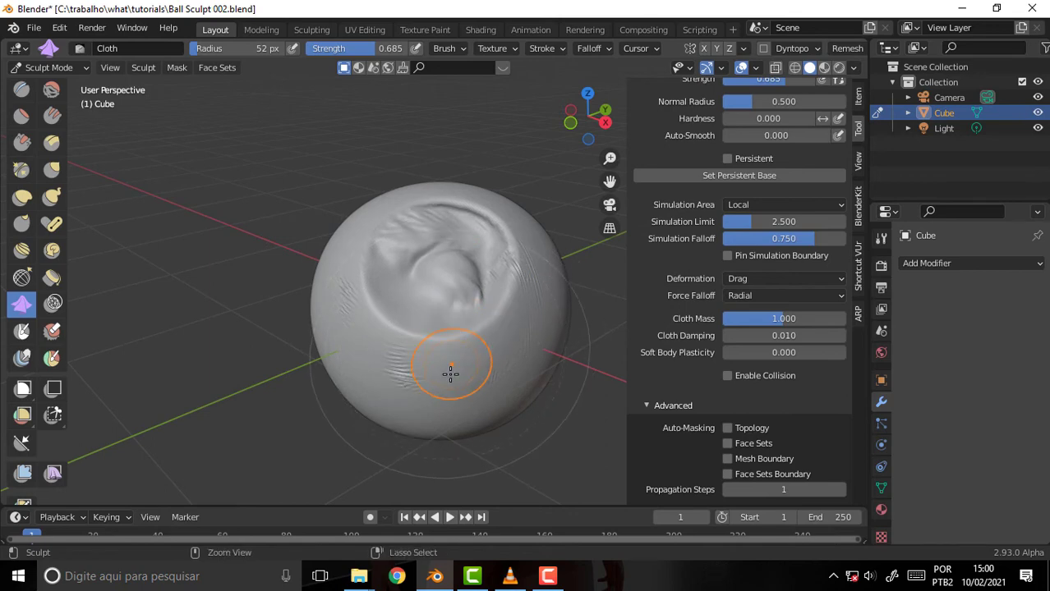
{"action": "left_click_drag", "start_coordinate": [450, 374], "coordinate": [390, 427]}
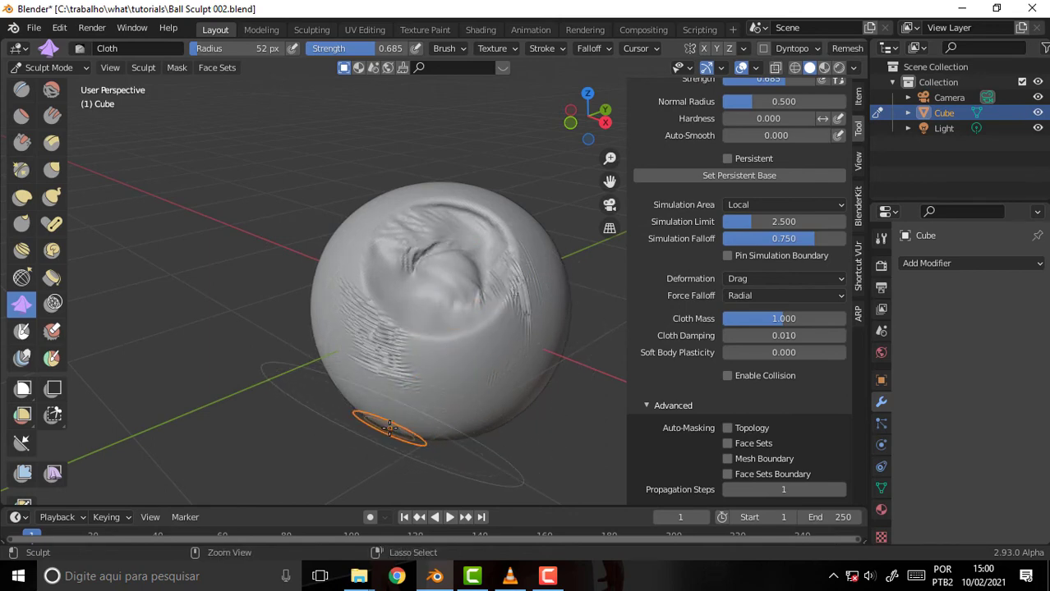
{"action": "key", "text": "ctrl+z"}
Try more Drag strokes around an orbited, panned view, then undo them all
{"action": "key", "text": "ctrl+z"}
{"action": "key", "text": "ctrl+z"}
{"action": "key", "text": "ctrl+z"}
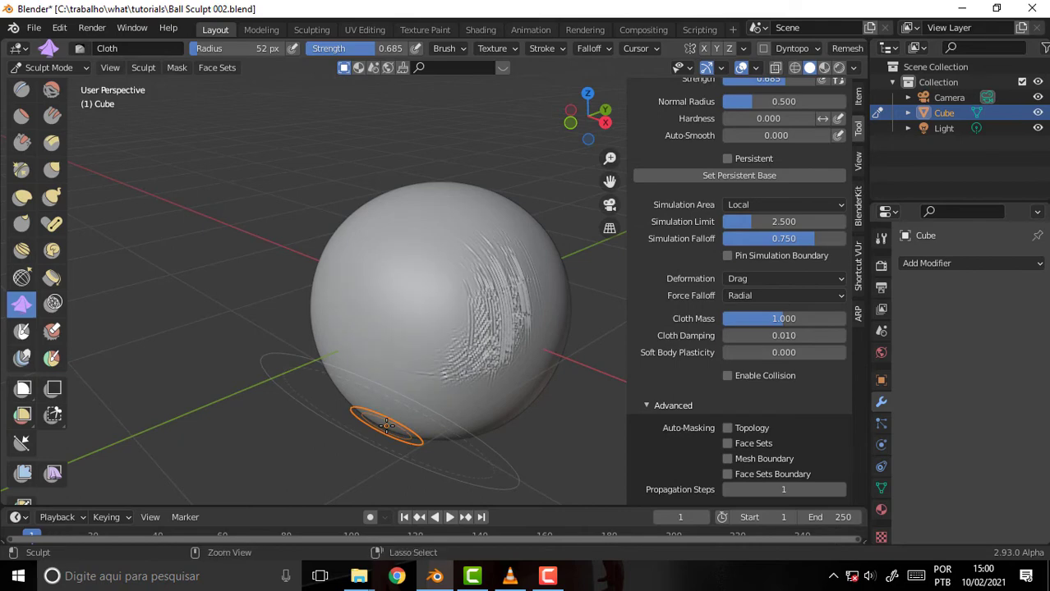
{"action": "key", "text": "ctrl+z"}
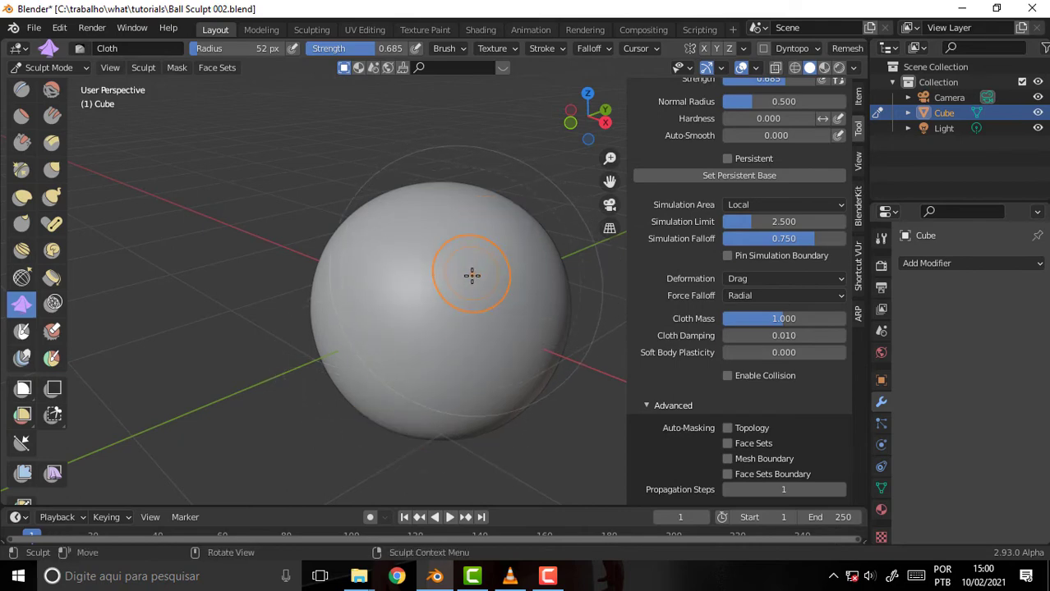
{"action": "mouse_move", "coordinate": [411, 251]}
{"action": "left_mouse_down"}
{"action": "mouse_move", "coordinate": [462, 322]}
{"action": "mouse_move", "coordinate": [499, 286]}
{"action": "mouse_move", "coordinate": [475, 234]}
{"action": "mouse_move", "coordinate": [415, 250]}
{"action": "mouse_move", "coordinate": [395, 317]}
{"action": "mouse_move", "coordinate": [505, 218]}
{"action": "mouse_move", "coordinate": [483, 319]}
{"action": "mouse_move", "coordinate": [492, 345]}
{"action": "left_mouse_up"}
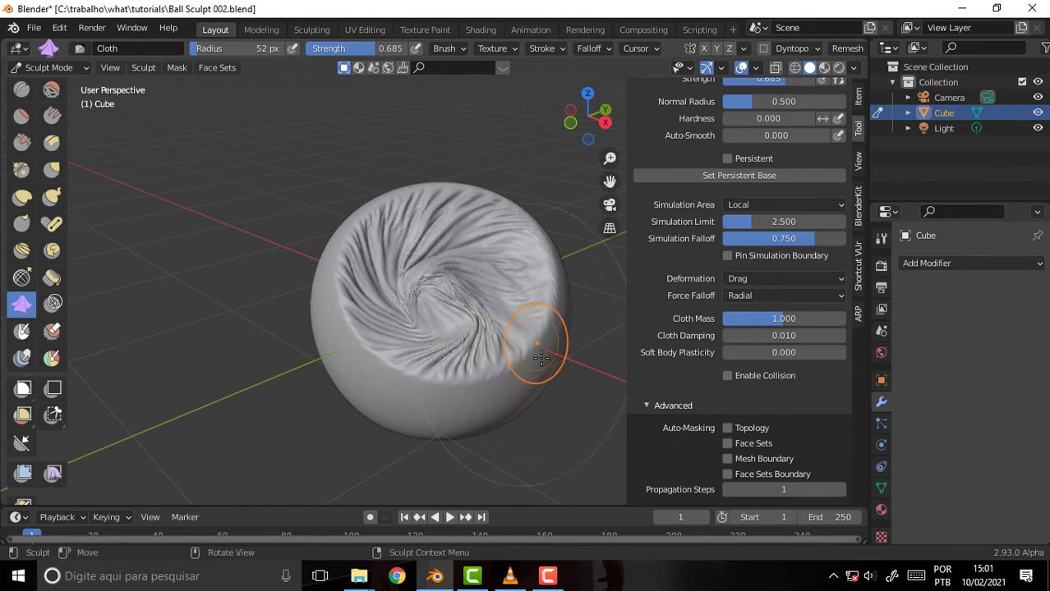
{"action": "middle_click_drag", "start_coordinate": [511, 173], "coordinate": [452, 169]}
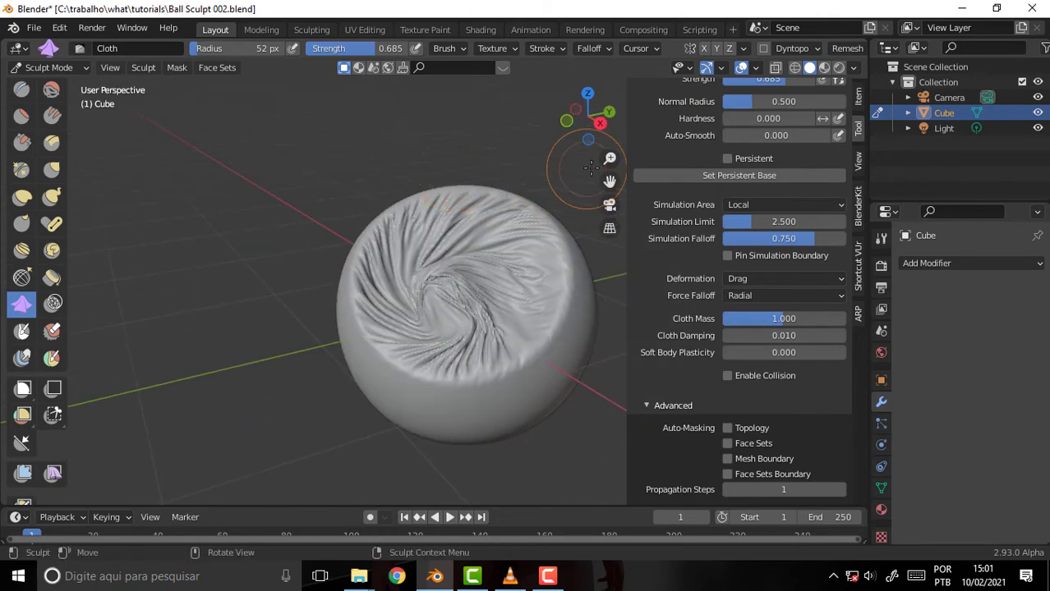
{"action": "left_click_drag", "start_coordinate": [609, 182], "coordinate": [598, 187]}
{"action": "left_click_drag", "start_coordinate": [527, 297], "coordinate": [530, 305]}
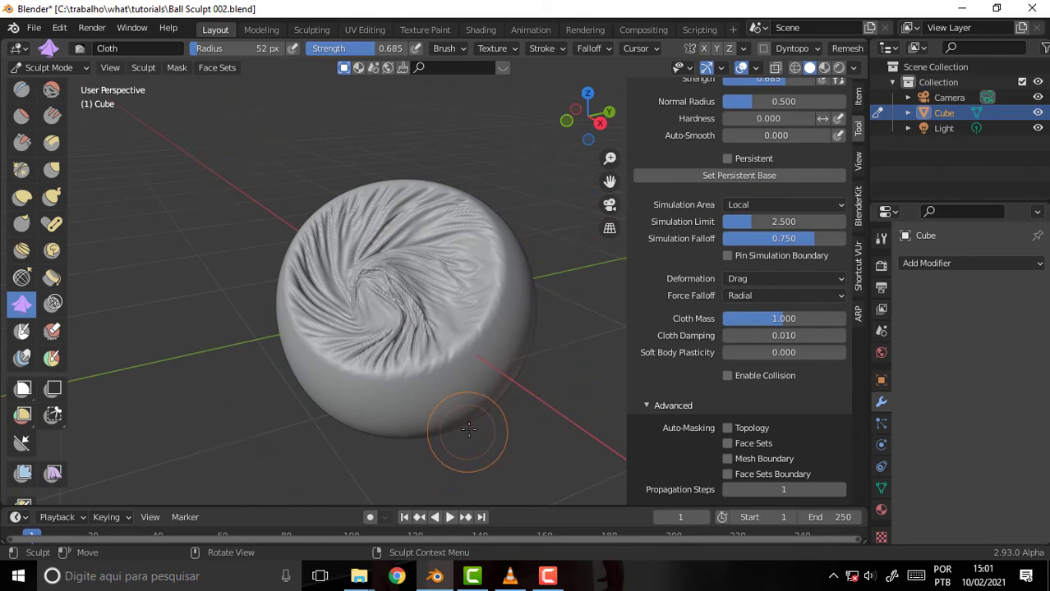
{"action": "key", "text": "ctrl+z"}
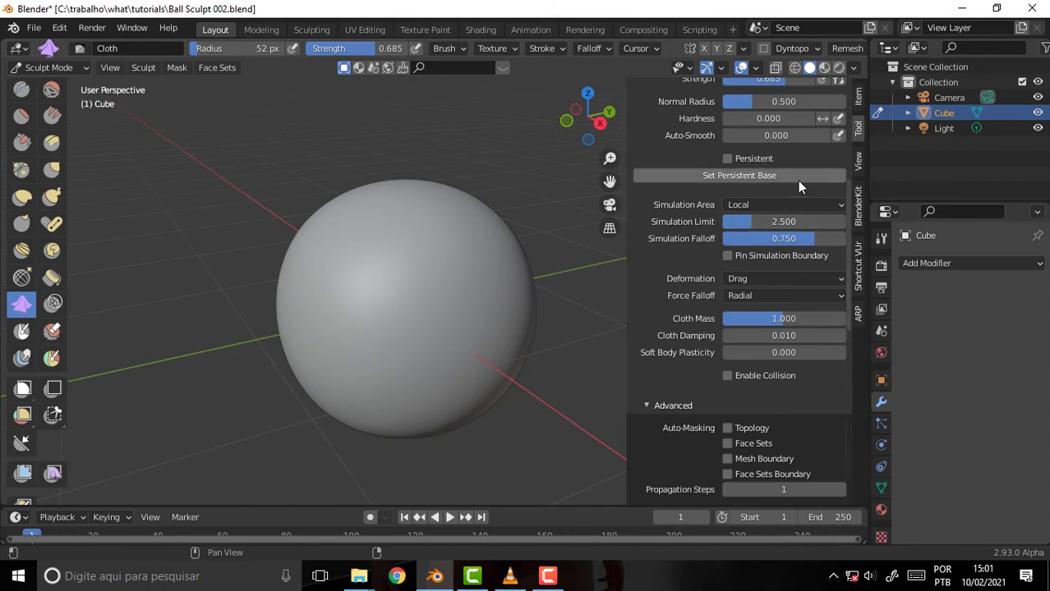
Switch the Cloth brush deformation to Push, test a pushed crater, then undo it
{"action": "left_click", "coordinate": [799, 279]}
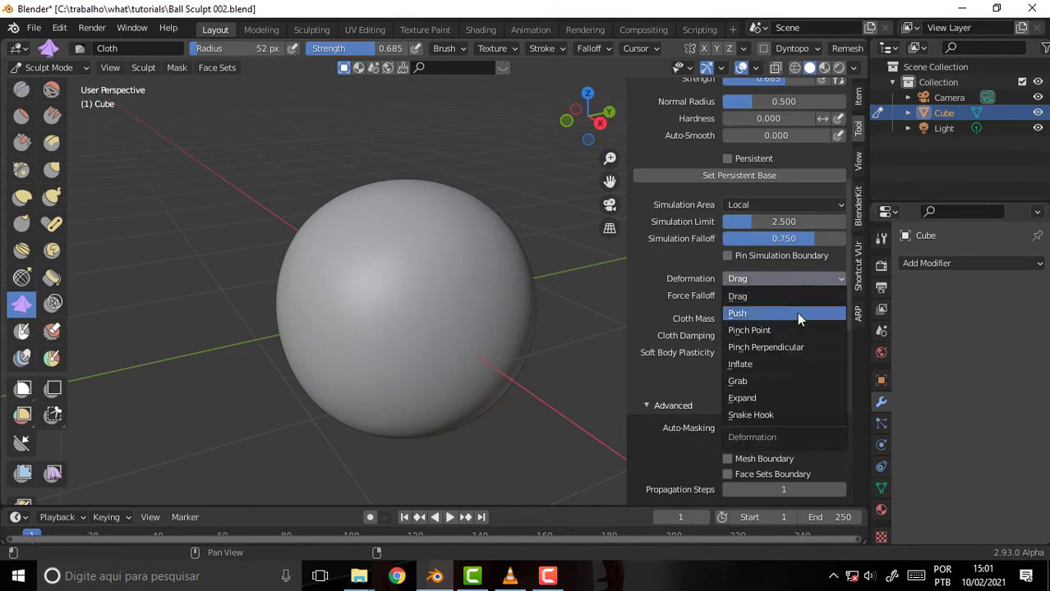
{"action": "left_click", "coordinate": [790, 313]}
{"action": "mouse_move", "coordinate": [401, 249]}
{"action": "left_mouse_down"}
{"action": "mouse_move", "coordinate": [488, 287]}
{"action": "mouse_move", "coordinate": [469, 244]}
{"action": "mouse_move", "coordinate": [422, 232]}
{"action": "mouse_move", "coordinate": [473, 311]}
{"action": "mouse_move", "coordinate": [445, 356]}
{"action": "mouse_move", "coordinate": [581, 433]}
{"action": "left_mouse_up"}
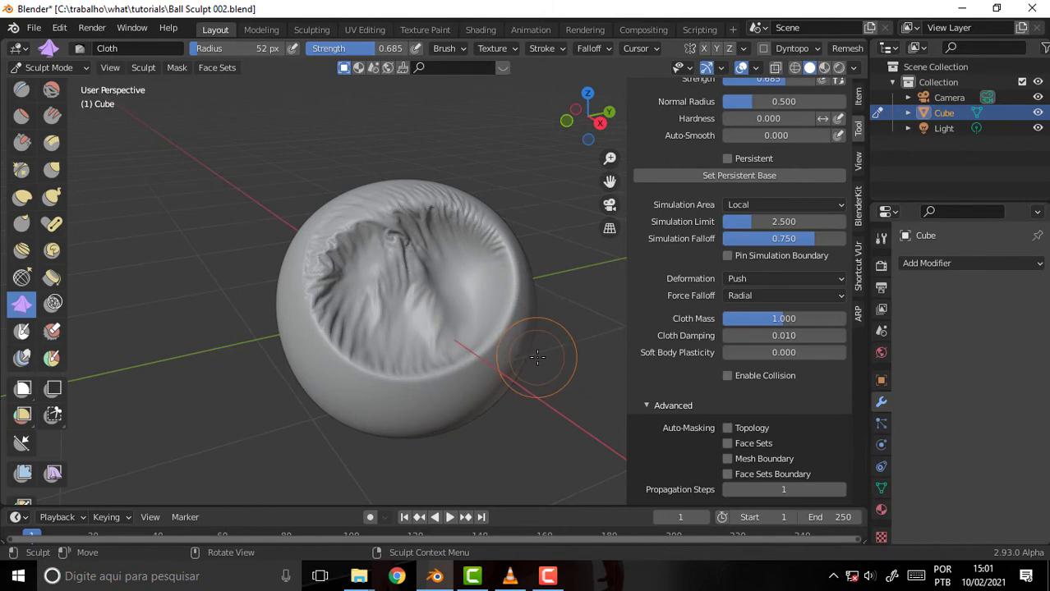
{"action": "key", "text": "ctrl+z"}
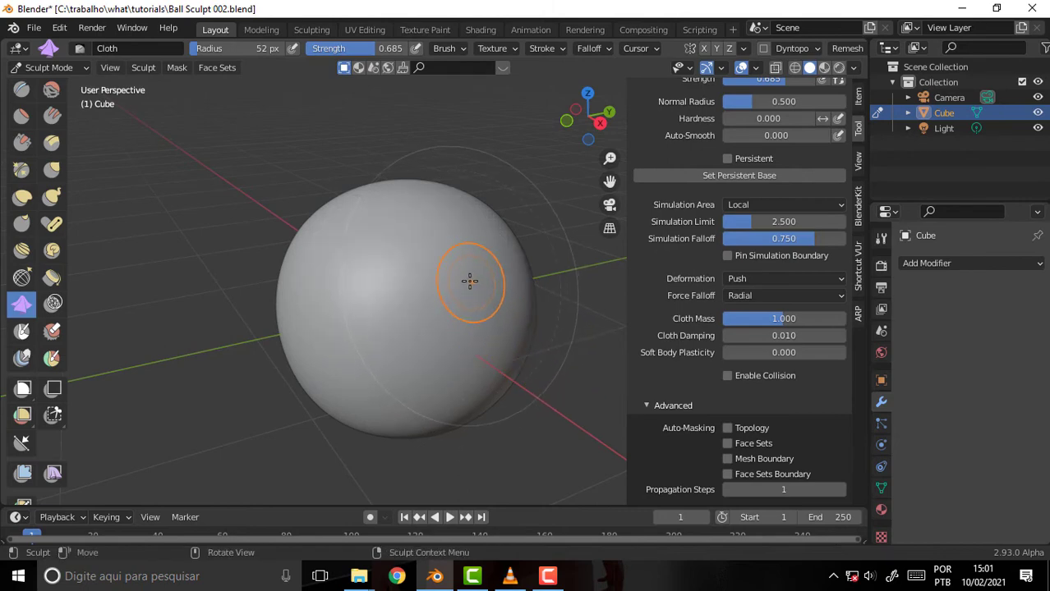
Drag wrinkles and a deep fold across the sphere, inspect them, and undo the stroke
{"action": "mouse_move", "coordinate": [433, 246]}
{"action": "left_mouse_down"}
{"action": "mouse_move", "coordinate": [441, 323]}
{"action": "mouse_move", "coordinate": [354, 361]}
{"action": "mouse_move", "coordinate": [329, 285]}
{"action": "mouse_move", "coordinate": [368, 244]}
{"action": "mouse_move", "coordinate": [429, 251]}
{"action": "mouse_move", "coordinate": [450, 291]}
{"action": "mouse_move", "coordinate": [435, 325]}
{"action": "mouse_move", "coordinate": [387, 334]}
{"action": "mouse_move", "coordinate": [349, 305]}
{"action": "mouse_move", "coordinate": [352, 253]}
{"action": "mouse_move", "coordinate": [370, 222]}
{"action": "mouse_move", "coordinate": [413, 310]}
{"action": "mouse_move", "coordinate": [503, 363]}
{"action": "left_mouse_up"}
{"action": "mouse_move", "coordinate": [493, 156]}
{"action": "middle_mouse_down"}
{"action": "mouse_move", "coordinate": [410, 216]}
{"action": "mouse_move", "coordinate": [469, 171]}
{"action": "middle_mouse_up"}
{"action": "key", "text": "ctrl+z"}
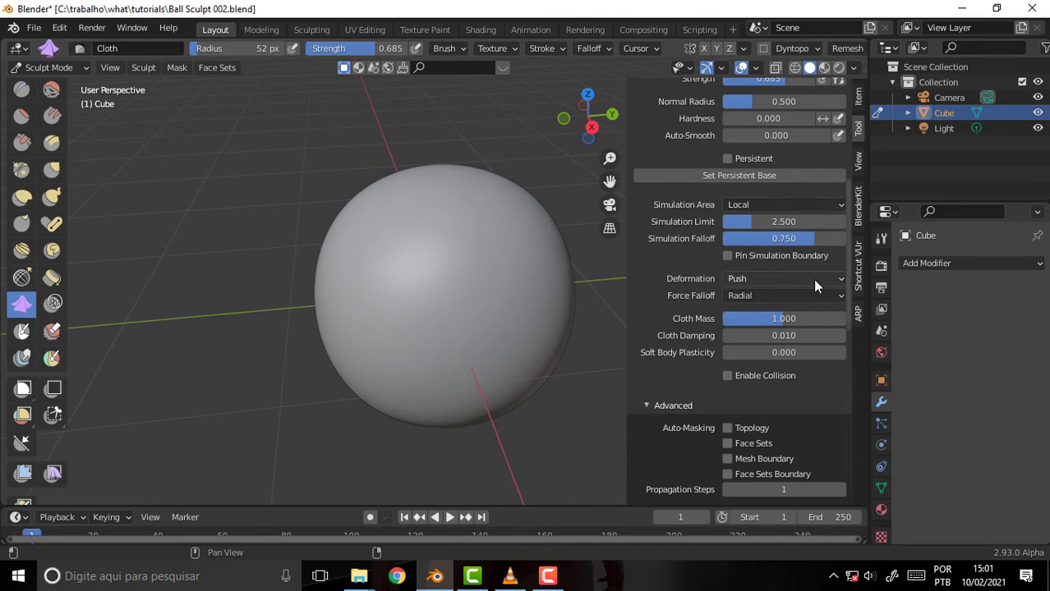
Use Pinch Point deformation to pinch wrinkles into the sphere's top and middle, then undo them
{"action": "left_click", "coordinate": [811, 278]}
{"action": "left_click", "coordinate": [803, 331]}
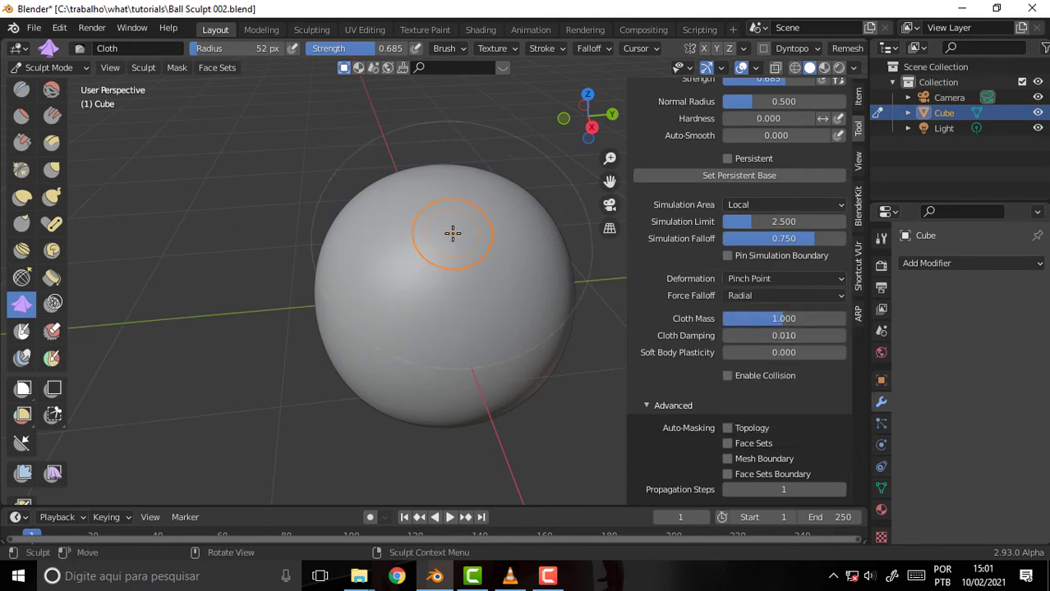
{"action": "left_click_drag", "start_coordinate": [445, 246], "coordinate": [455, 235]}
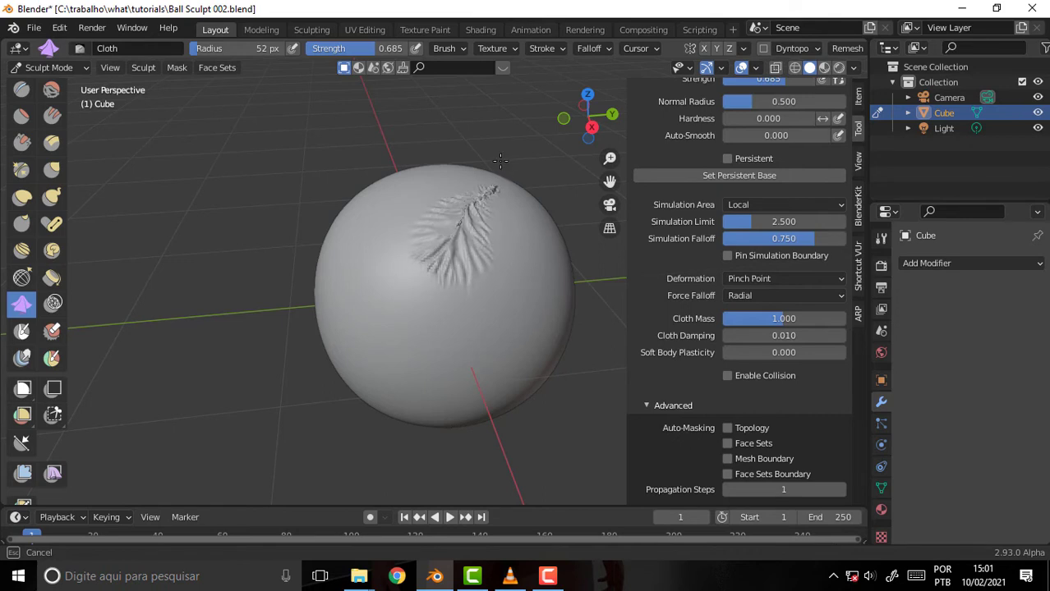
{"action": "mouse_move", "coordinate": [423, 323]}
{"action": "left_mouse_down"}
{"action": "mouse_move", "coordinate": [438, 313]}
{"action": "mouse_move", "coordinate": [473, 378]}
{"action": "mouse_move", "coordinate": [478, 324]}
{"action": "left_mouse_up"}
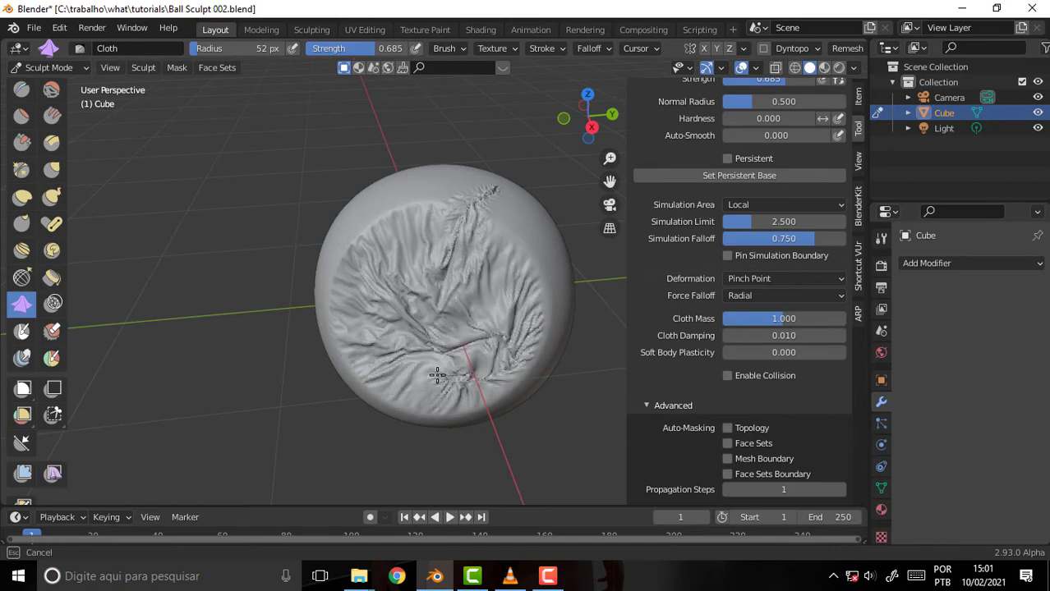
{"action": "scroll", "coordinate": [491, 264], "scroll_direction": "up", "scroll_amount": 5}
{"action": "scroll", "coordinate": [492, 263], "scroll_direction": "down", "scroll_amount": 4}
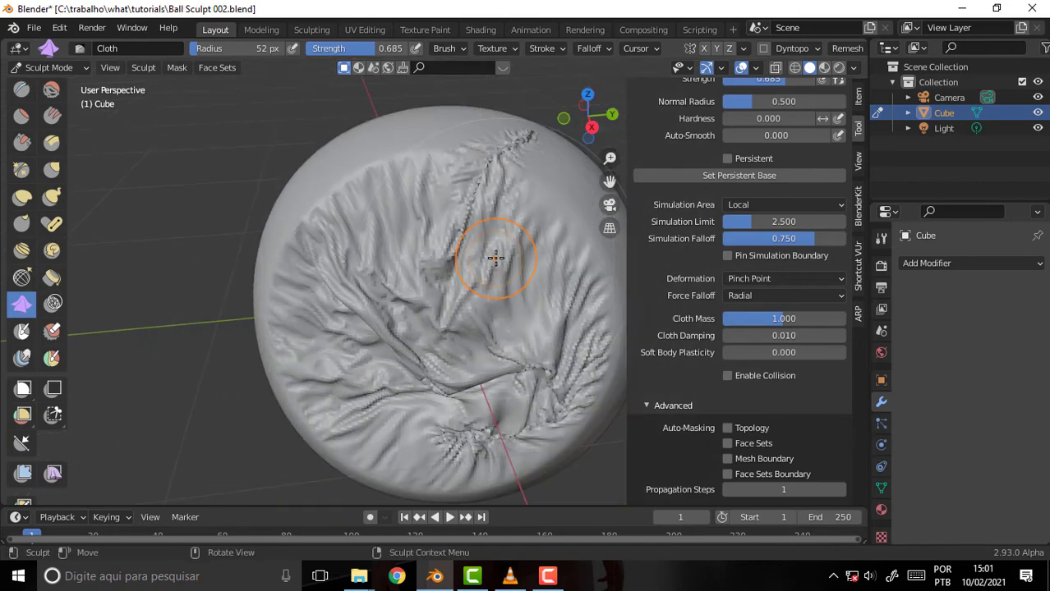
{"action": "mouse_move", "coordinate": [492, 262]}
{"action": "middle_mouse_down"}
{"action": "mouse_move", "coordinate": [421, 239]}
{"action": "mouse_move", "coordinate": [542, 244]}
{"action": "mouse_move", "coordinate": [511, 237]}
{"action": "mouse_move", "coordinate": [519, 243]}
{"action": "middle_mouse_up"}
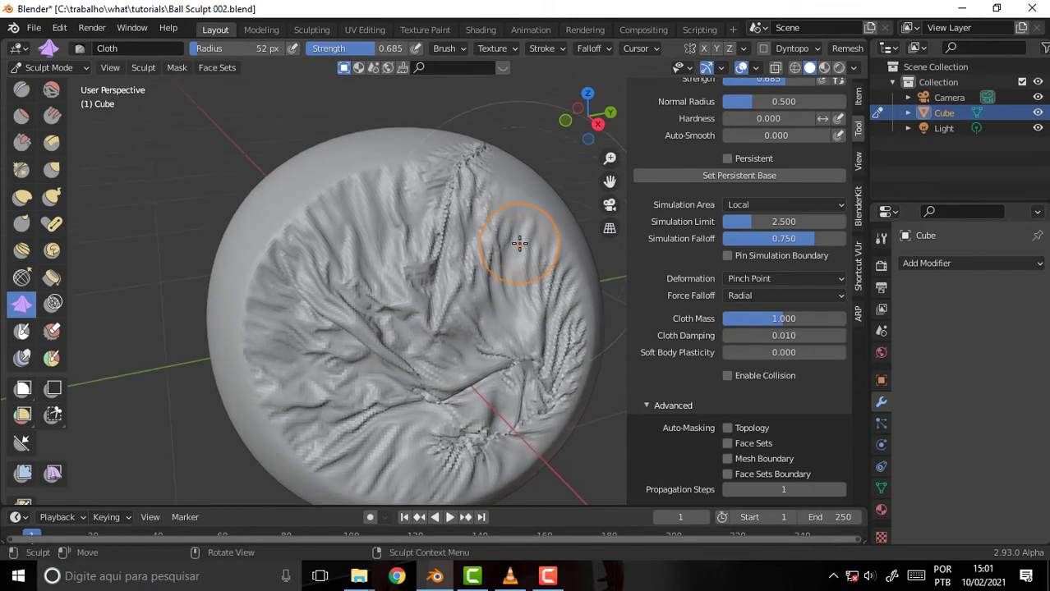
{"action": "key", "text": "ctrl+z"}
{"action": "key", "text": "ctrl+z"}
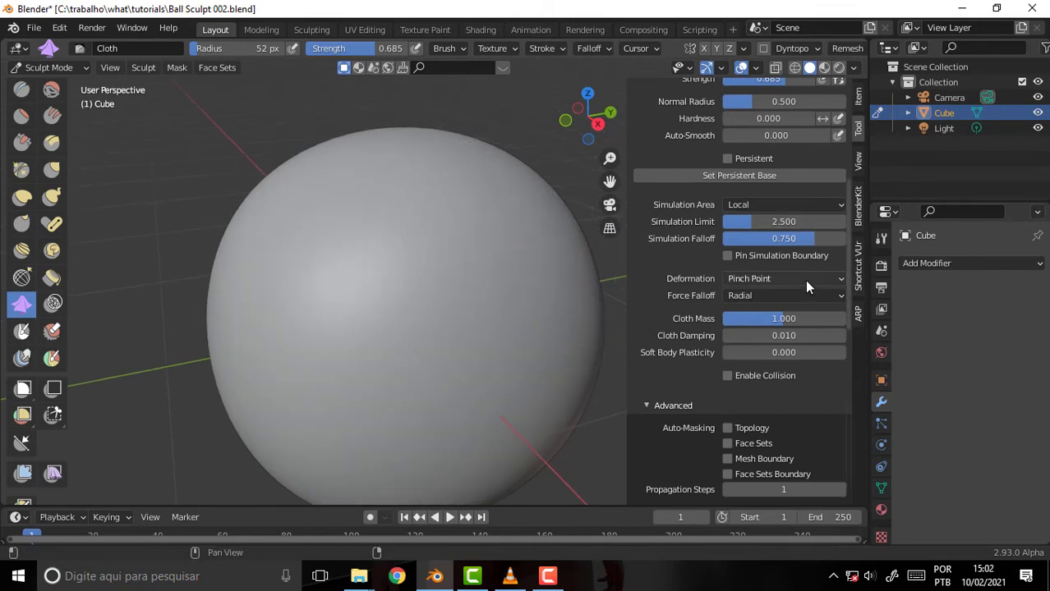
Use Pinch Perpendicular to fold a large wrinkle across the sphere's top, then undo it
{"action": "left_click", "coordinate": [804, 280]}
{"action": "left_click", "coordinate": [797, 347]}
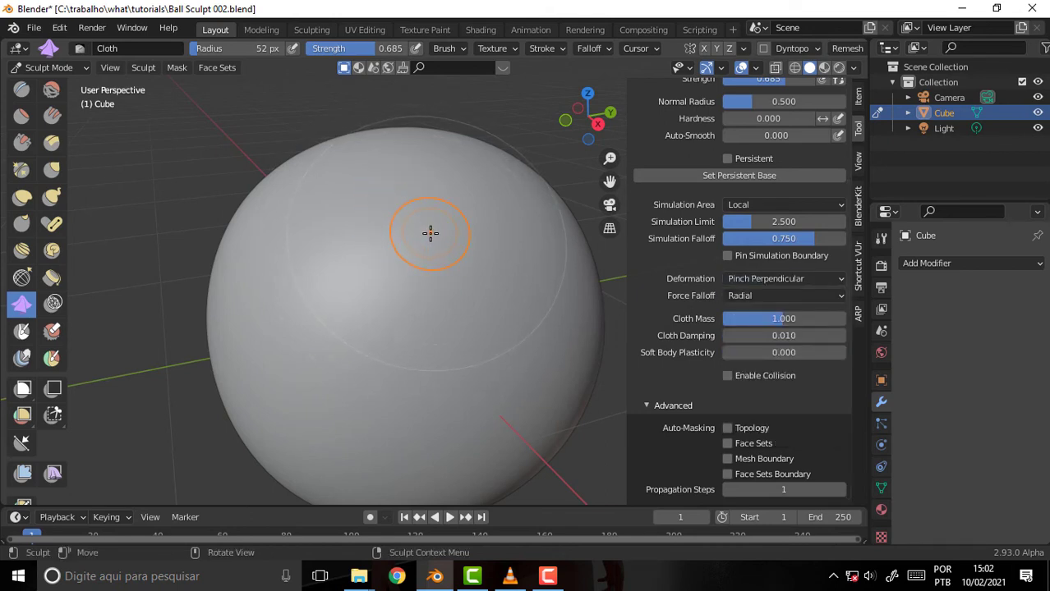
{"action": "left_click_drag", "start_coordinate": [431, 233], "coordinate": [447, 247]}
{"action": "mouse_move", "coordinate": [499, 188]}
{"action": "left_mouse_down"}
{"action": "mouse_move", "coordinate": [459, 162]}
{"action": "mouse_move", "coordinate": [387, 164]}
{"action": "mouse_move", "coordinate": [326, 222]}
{"action": "mouse_move", "coordinate": [364, 315]}
{"action": "mouse_move", "coordinate": [497, 282]}
{"action": "mouse_move", "coordinate": [469, 170]}
{"action": "mouse_move", "coordinate": [293, 271]}
{"action": "mouse_move", "coordinate": [419, 376]}
{"action": "mouse_move", "coordinate": [498, 364]}
{"action": "mouse_move", "coordinate": [490, 415]}
{"action": "mouse_move", "coordinate": [371, 426]}
{"action": "mouse_move", "coordinate": [488, 322]}
{"action": "left_mouse_up"}
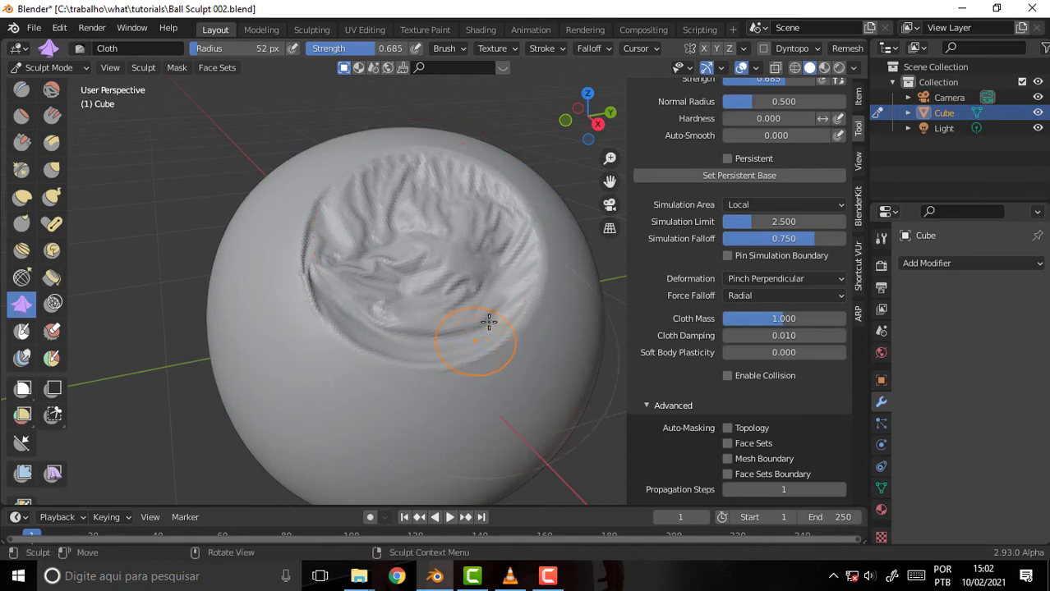
{"action": "mouse_move", "coordinate": [493, 243]}
{"action": "middle_mouse_down"}
{"action": "mouse_move", "coordinate": [434, 329]}
{"action": "mouse_move", "coordinate": [357, 291]}
{"action": "mouse_move", "coordinate": [492, 223]}
{"action": "mouse_move", "coordinate": [499, 269]}
{"action": "middle_mouse_up"}
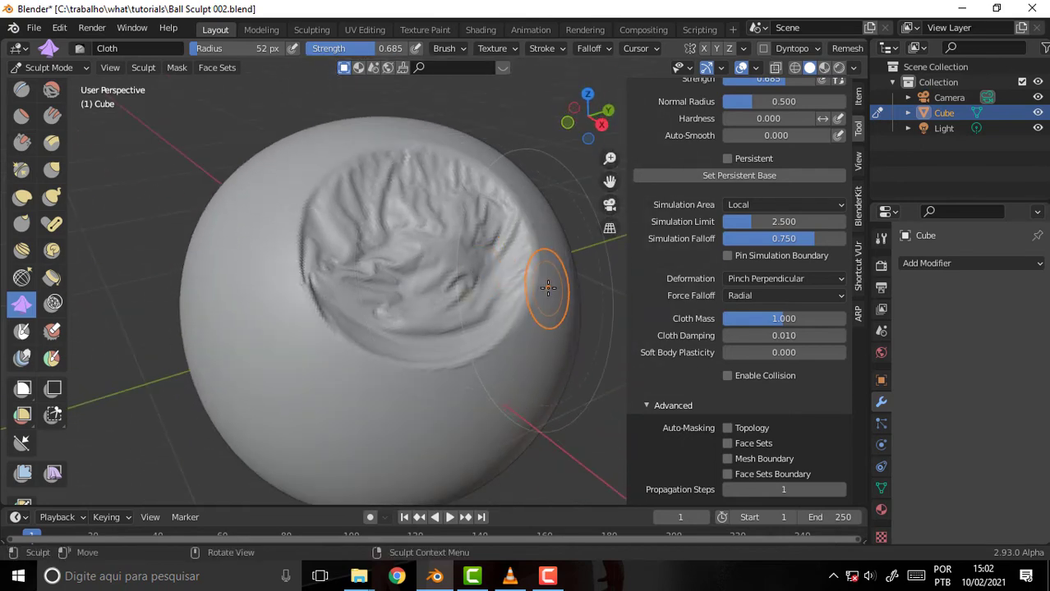
{"action": "key", "text": "ctrl+z"}
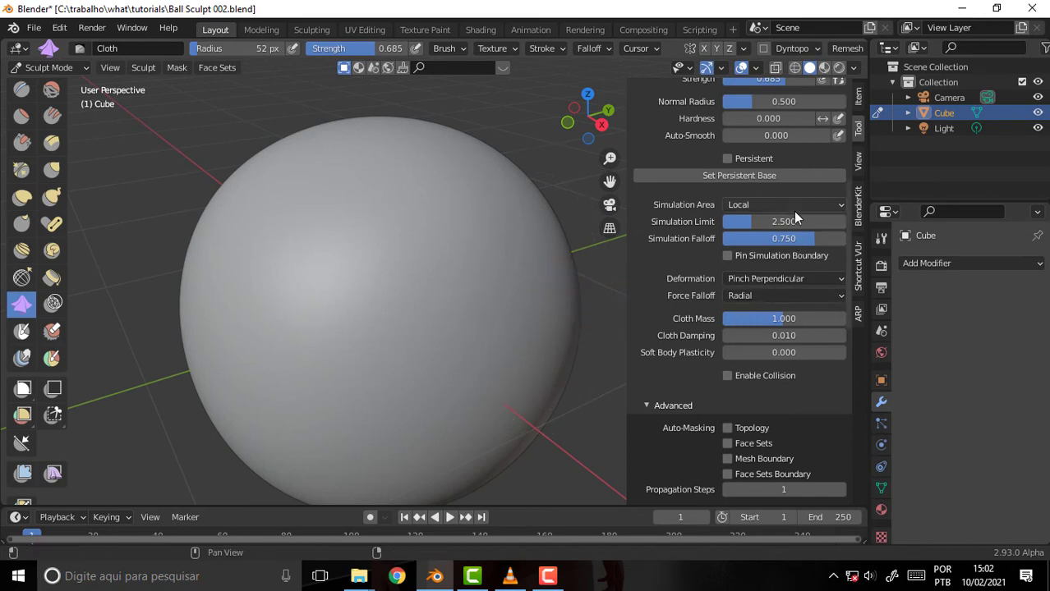
Switch deformation to Inflate and grow inflated folds on the sphere's upper surface
{"action": "left_click", "coordinate": [804, 278]}
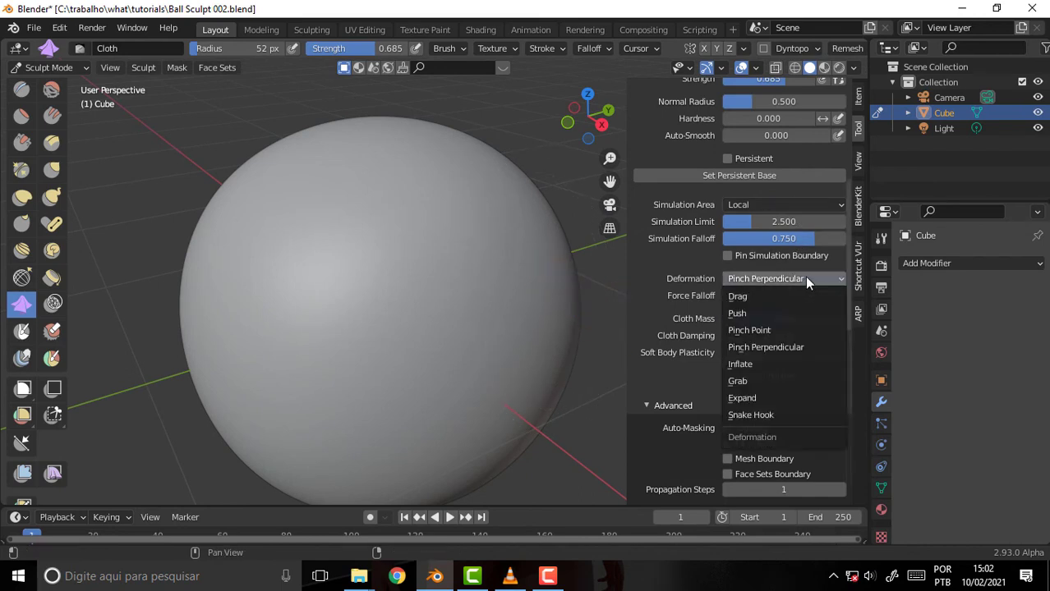
{"action": "left_click", "coordinate": [795, 365]}
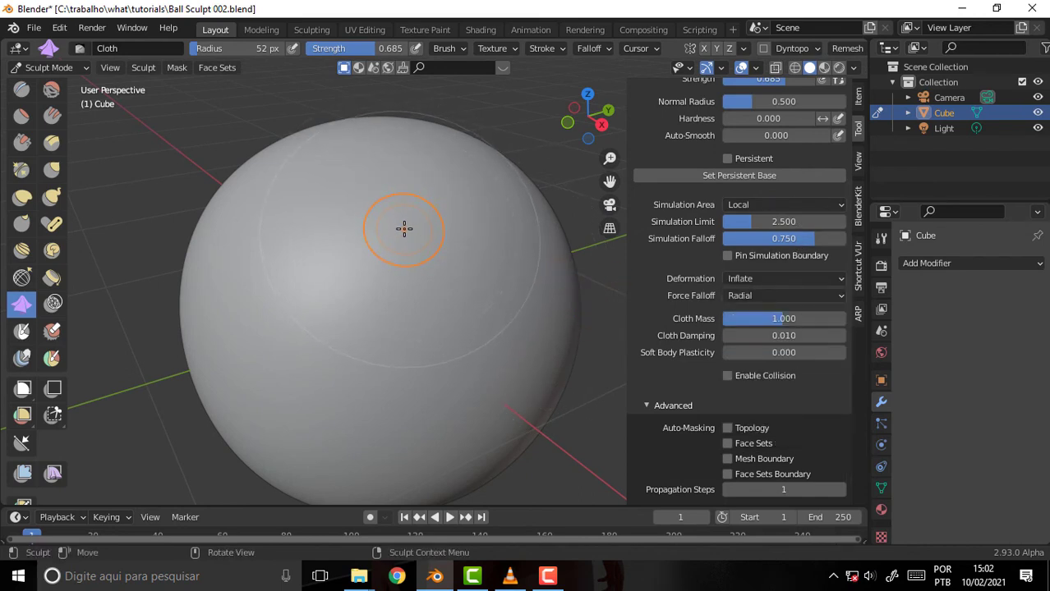
{"action": "left_click_drag", "start_coordinate": [404, 229], "coordinate": [397, 222]}
{"action": "mouse_move", "coordinate": [493, 245]}
{"action": "left_mouse_down"}
{"action": "mouse_move", "coordinate": [456, 188]}
{"action": "mouse_move", "coordinate": [391, 246]}
{"action": "mouse_move", "coordinate": [469, 270]}
{"action": "mouse_move", "coordinate": [484, 318]}
{"action": "mouse_move", "coordinate": [311, 330]}
{"action": "mouse_move", "coordinate": [399, 262]}
{"action": "mouse_move", "coordinate": [388, 322]}
{"action": "left_mouse_up"}
{"action": "mouse_move", "coordinate": [406, 313]}
{"action": "left_mouse_down"}
{"action": "mouse_move", "coordinate": [387, 234]}
{"action": "mouse_move", "coordinate": [406, 250]}
{"action": "mouse_move", "coordinate": [382, 263]}
{"action": "mouse_move", "coordinate": [412, 241]}
{"action": "left_mouse_up"}
Inflate new folds across the sphere's lower middle, then undo the inflate strokes
{"action": "scroll", "coordinate": [414, 241], "scroll_direction": "down", "scroll_amount": 1}
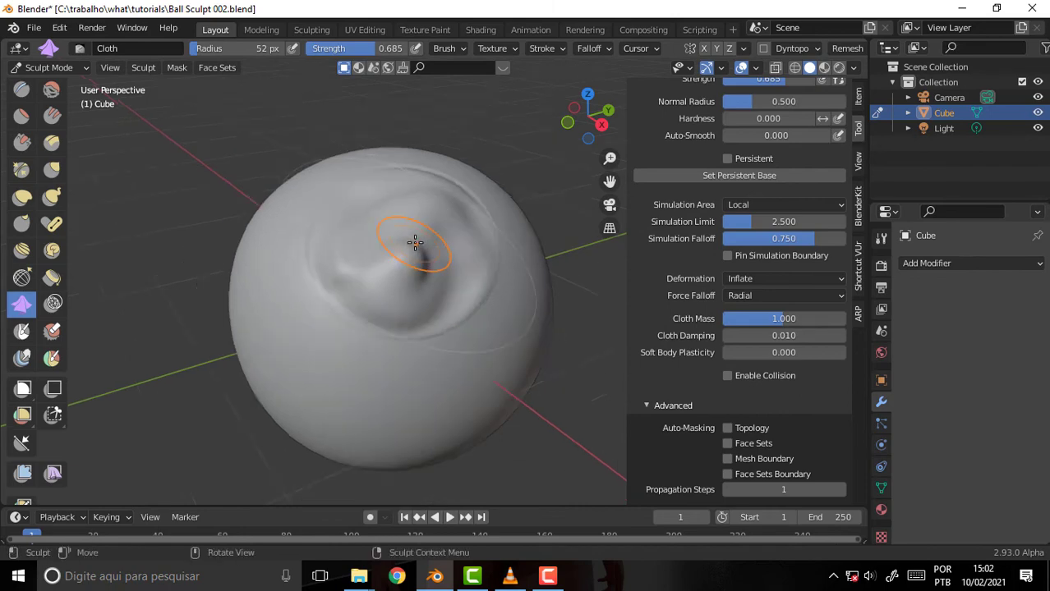
{"action": "scroll", "coordinate": [413, 242], "scroll_direction": "down", "scroll_amount": 2}
{"action": "scroll", "coordinate": [412, 241], "scroll_direction": "up", "scroll_amount": 2}
{"action": "mouse_move", "coordinate": [378, 345]}
{"action": "left_mouse_down"}
{"action": "mouse_move", "coordinate": [417, 375]}
{"action": "mouse_move", "coordinate": [460, 386]}
{"action": "mouse_move", "coordinate": [553, 359]}
{"action": "left_mouse_up"}
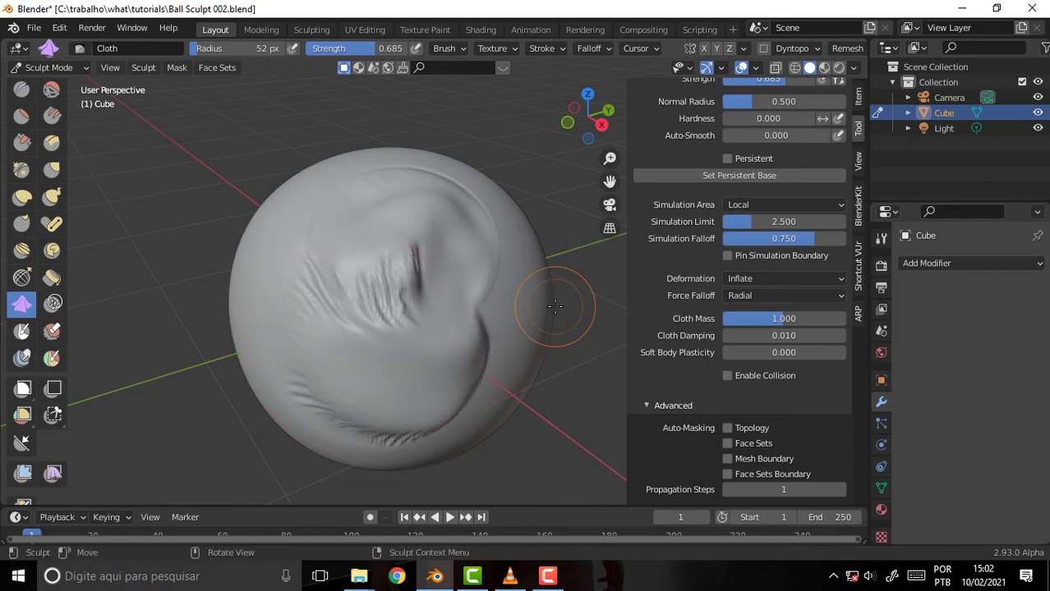
{"action": "key", "text": "ctrl+z"}
{"action": "key", "text": "ctrl+z"}
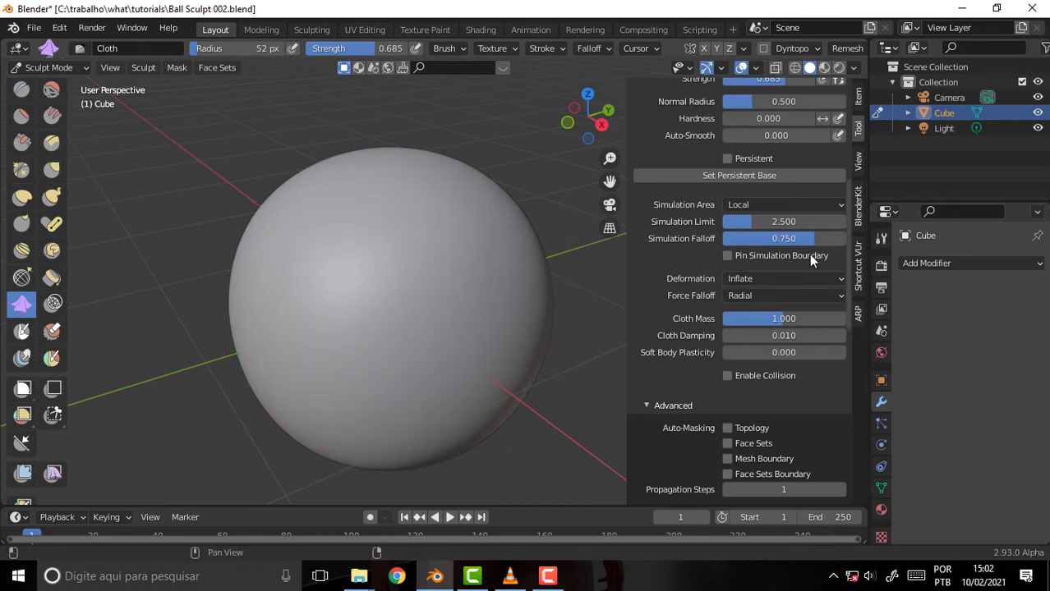
Use Grab deformation to pull wrinkles on the sphere's top, inspect them, then undo
{"action": "left_click", "coordinate": [788, 279]}
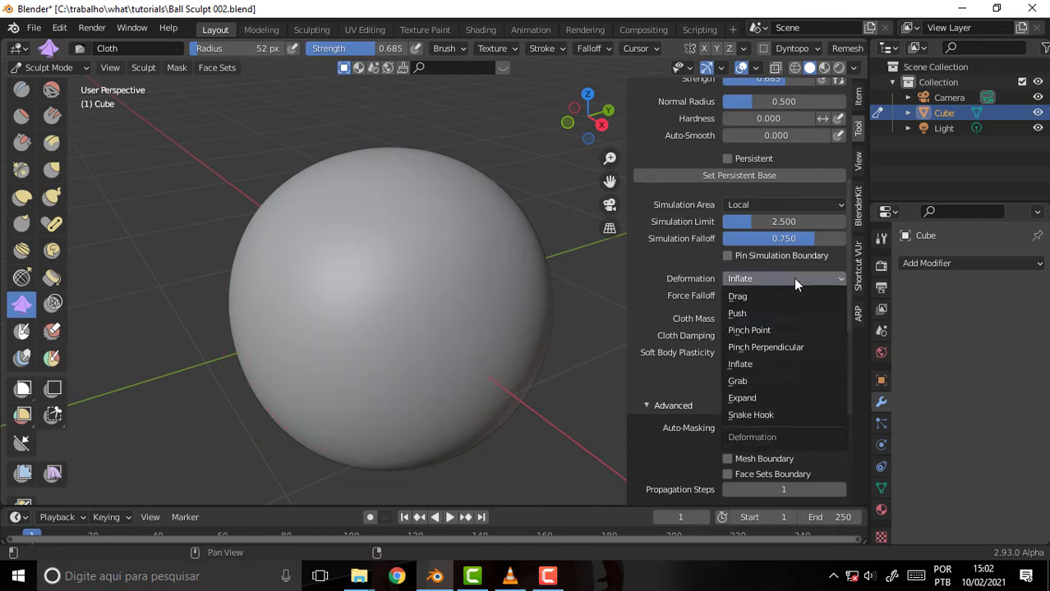
{"action": "left_click", "coordinate": [784, 382]}
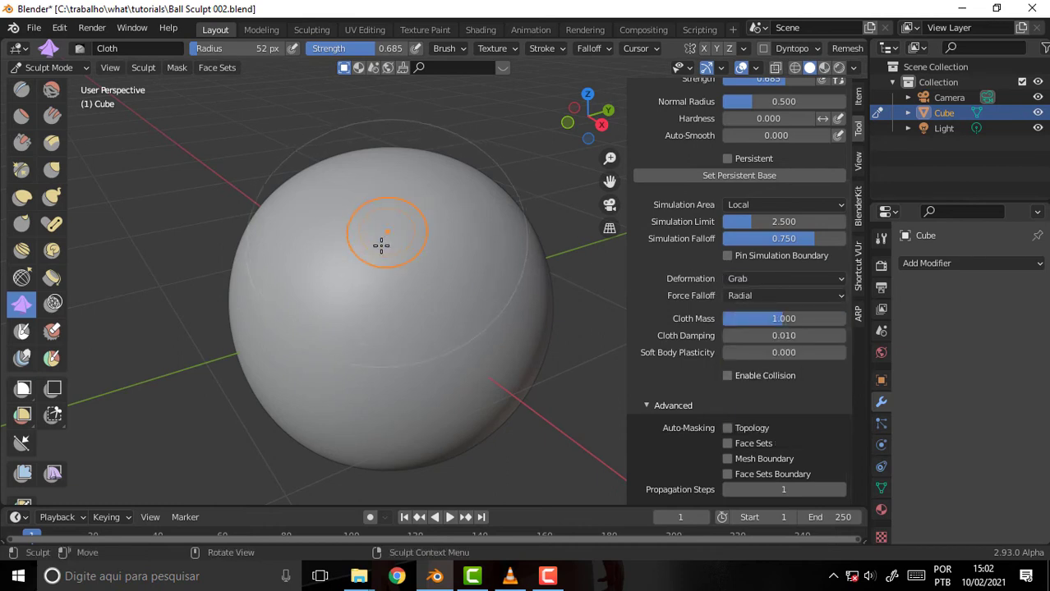
{"action": "mouse_move", "coordinate": [407, 236]}
{"action": "left_mouse_down"}
{"action": "mouse_move", "coordinate": [375, 245]}
{"action": "mouse_move", "coordinate": [451, 239]}
{"action": "mouse_move", "coordinate": [467, 249]}
{"action": "mouse_move", "coordinate": [424, 227]}
{"action": "mouse_move", "coordinate": [421, 202]}
{"action": "mouse_move", "coordinate": [423, 236]}
{"action": "left_mouse_up"}
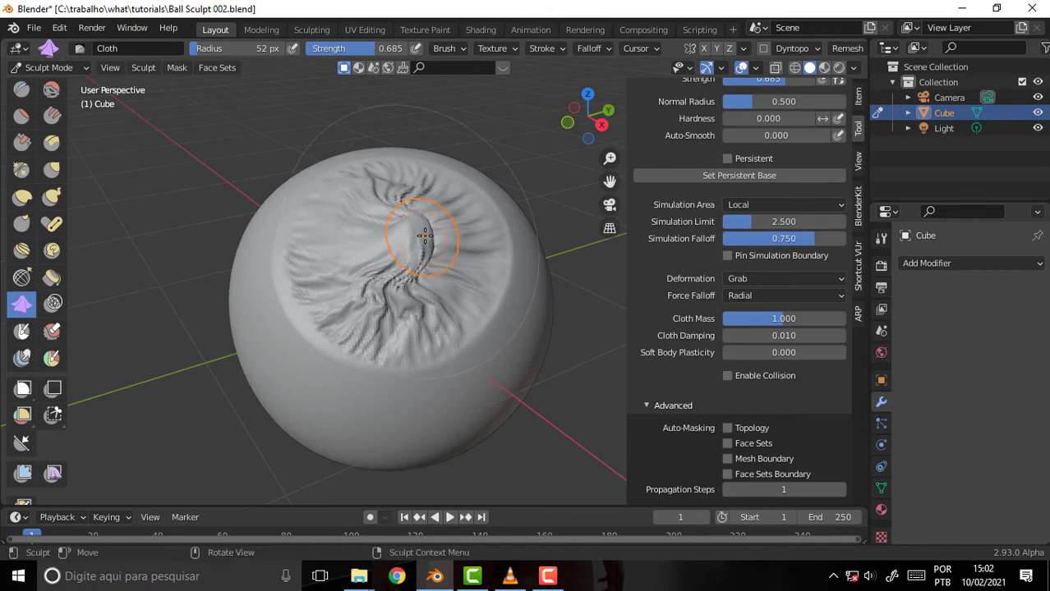
{"action": "mouse_move", "coordinate": [484, 197]}
{"action": "middle_mouse_down"}
{"action": "mouse_move", "coordinate": [523, 122]}
{"action": "mouse_move", "coordinate": [467, 216]}
{"action": "middle_mouse_up"}
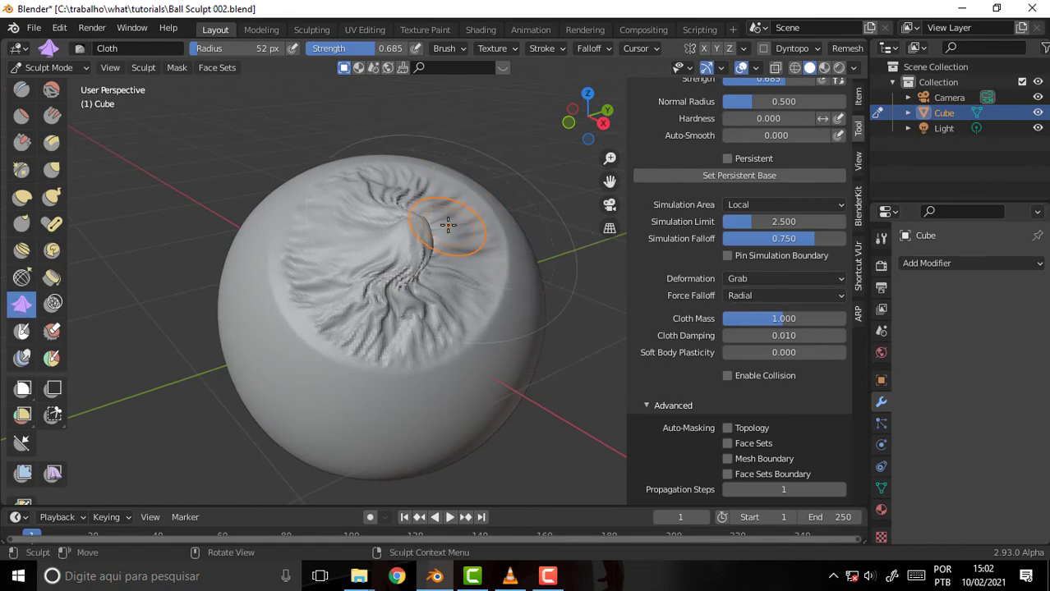
{"action": "scroll", "coordinate": [456, 222], "scroll_direction": "down", "scroll_amount": 2}
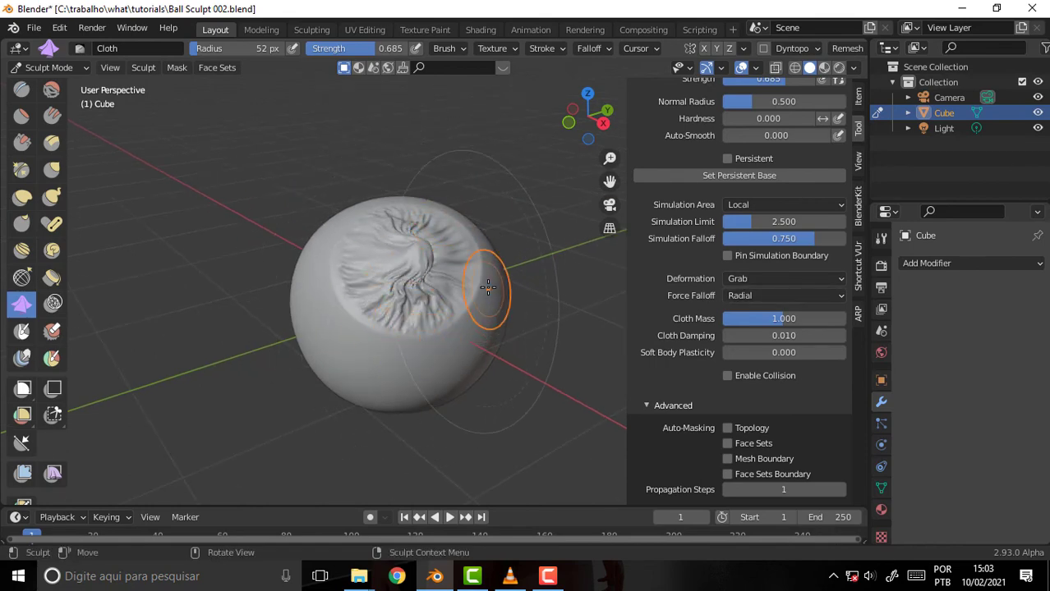
{"action": "key", "text": "ctrl+z"}
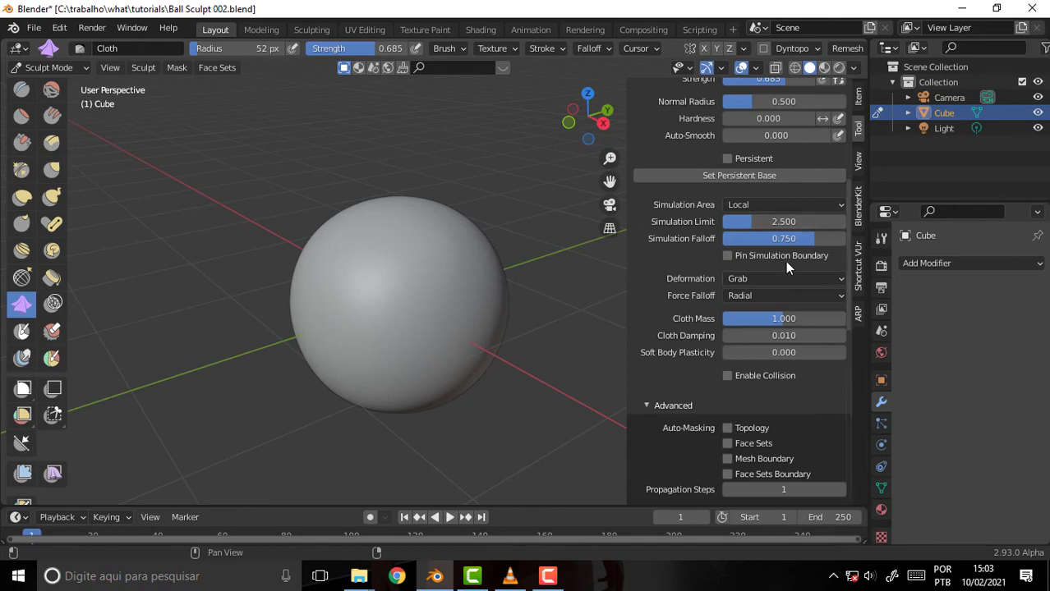
Use Expand deformation to spread wrinkles toward the sphere's lower left, then undo them
{"action": "left_click", "coordinate": [798, 279]}
{"action": "left_click", "coordinate": [791, 400]}
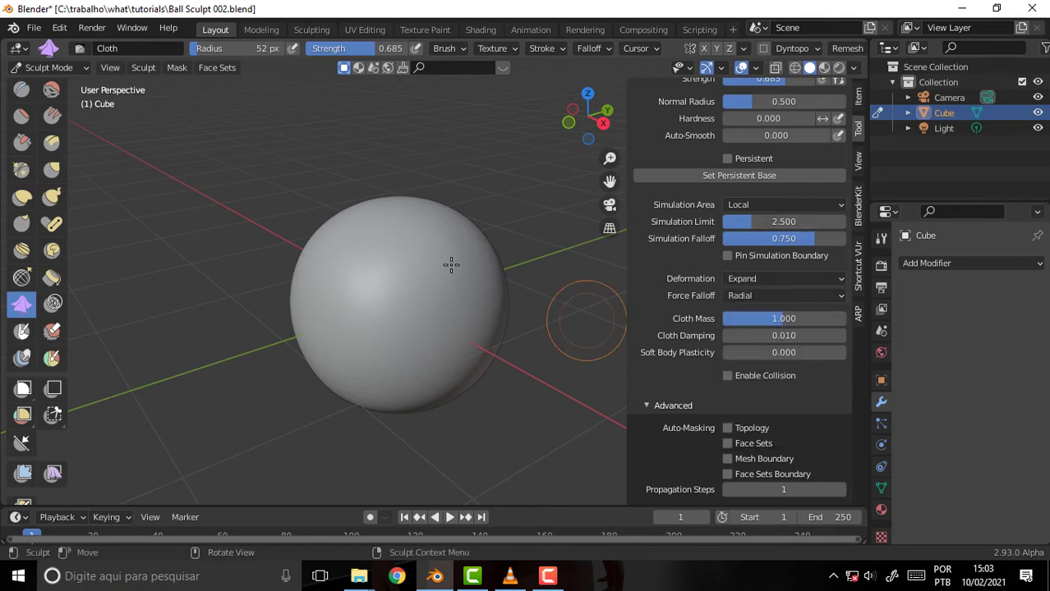
{"action": "left_click_drag", "start_coordinate": [395, 275], "coordinate": [394, 366]}
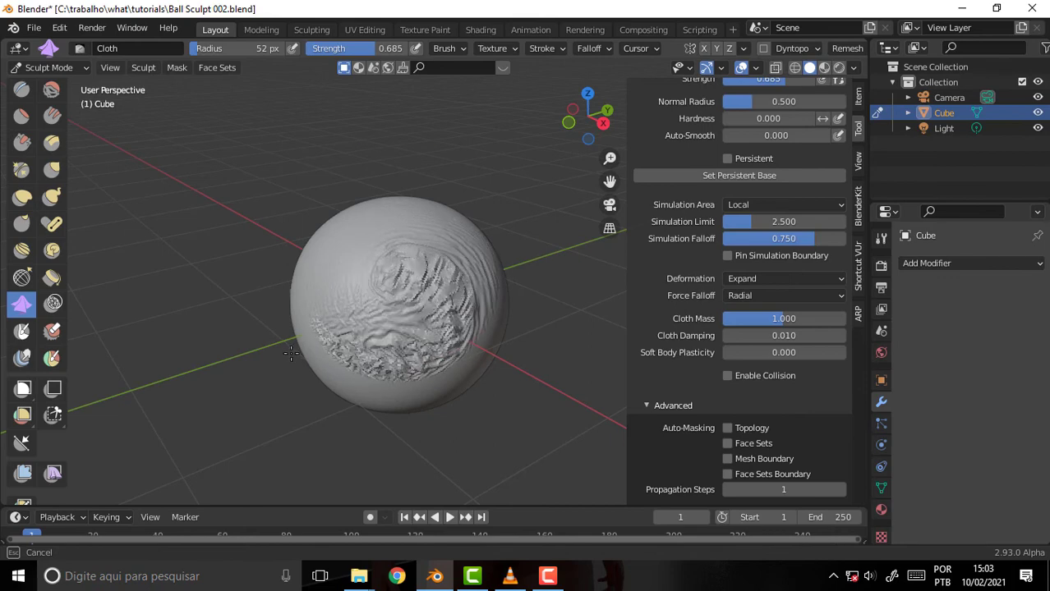
{"action": "left_click_drag", "start_coordinate": [393, 365], "coordinate": [312, 340]}
{"action": "scroll", "coordinate": [420, 200], "scroll_direction": "up", "scroll_amount": 3}
{"action": "scroll", "coordinate": [421, 199], "scroll_direction": "down", "scroll_amount": 3}
{"action": "mouse_move", "coordinate": [421, 199]}
{"action": "middle_mouse_down"}
{"action": "mouse_move", "coordinate": [438, 132]}
{"action": "mouse_move", "coordinate": [424, 212]}
{"action": "middle_mouse_up"}
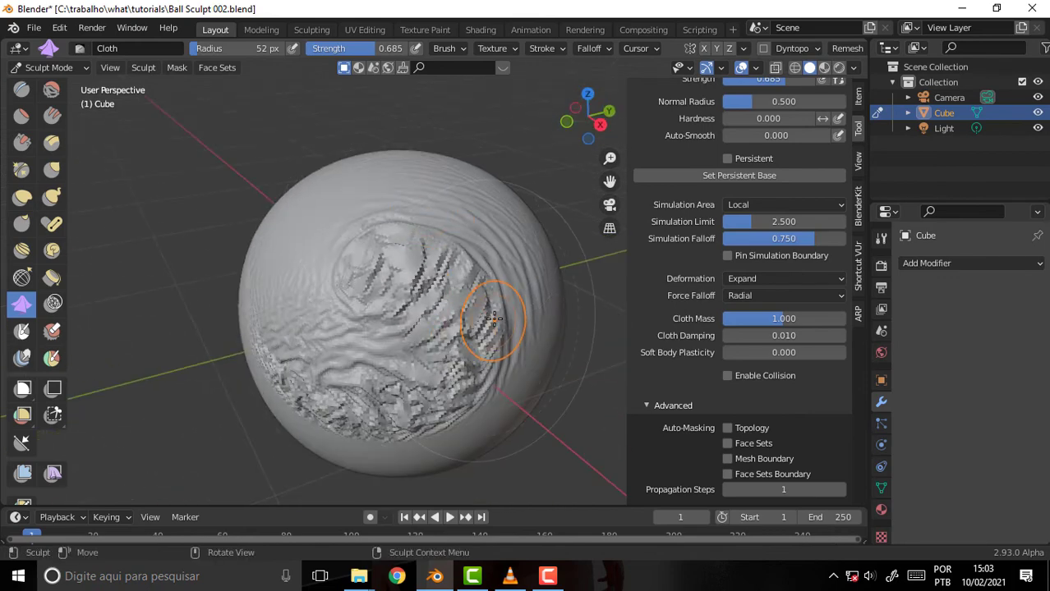
{"action": "key", "text": "ctrl+z"}
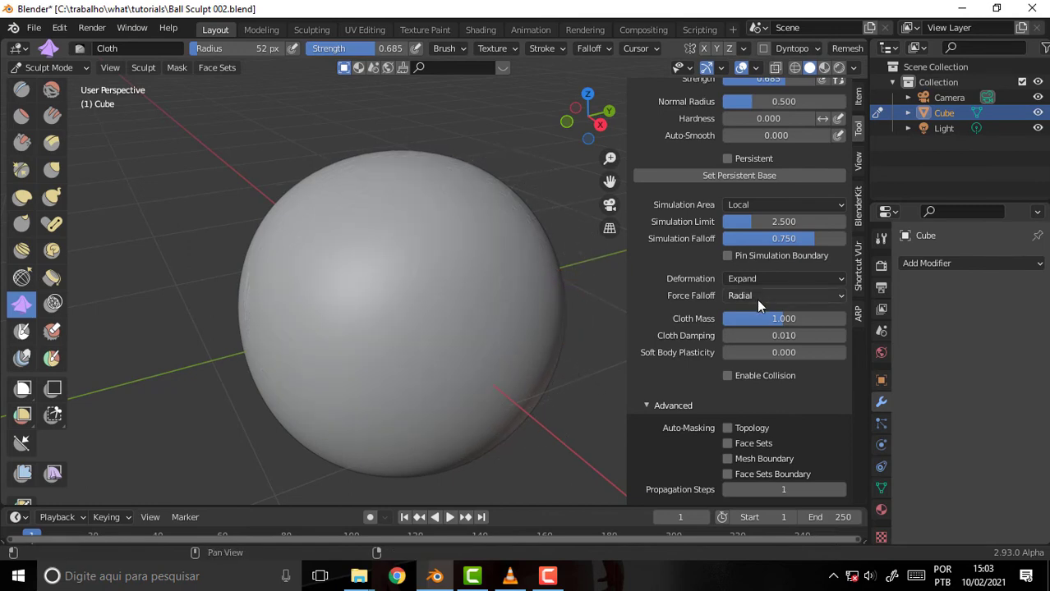
Switch deformation to Snake Hook and drag several cloth strokes across the sphere
{"action": "left_click", "coordinate": [786, 279]}
{"action": "left_click", "coordinate": [806, 416]}
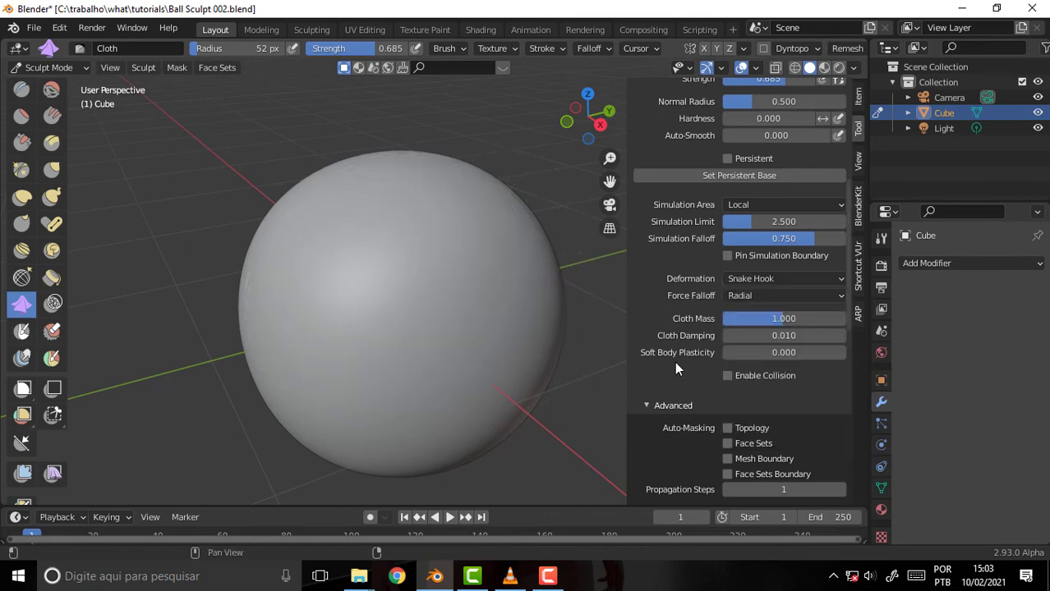
{"action": "left_click_drag", "start_coordinate": [402, 215], "coordinate": [419, 216]}
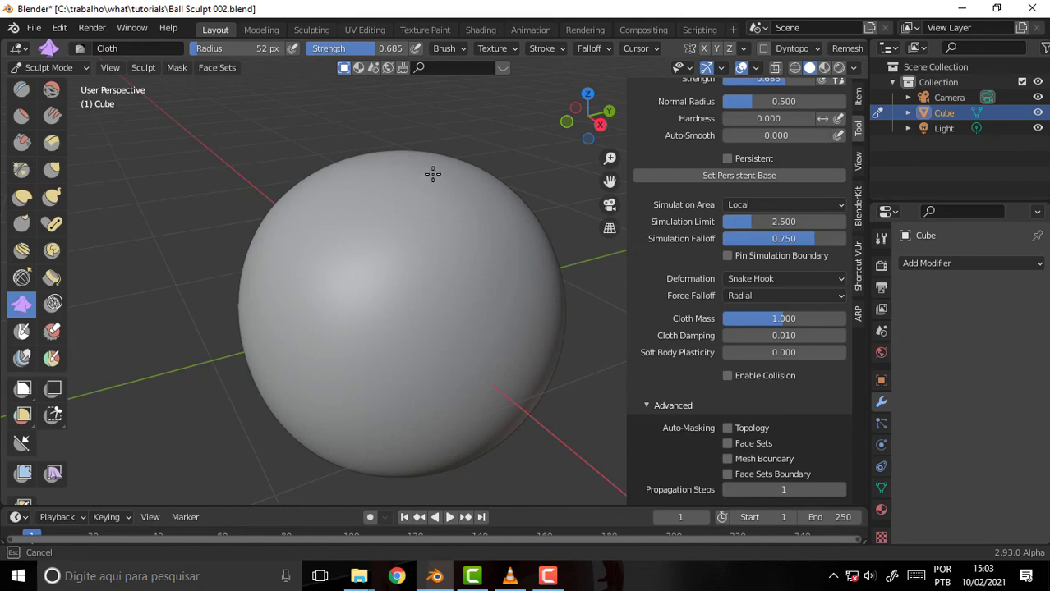
{"action": "left_click_drag", "start_coordinate": [282, 287], "coordinate": [410, 234]}
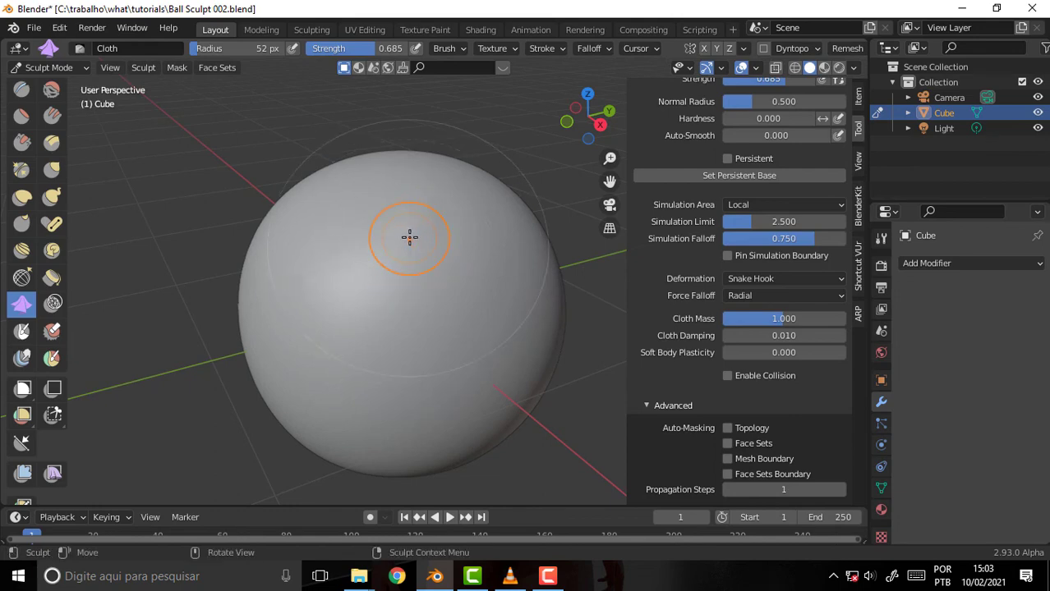
{"action": "left_click_drag", "start_coordinate": [330, 269], "coordinate": [316, 268]}
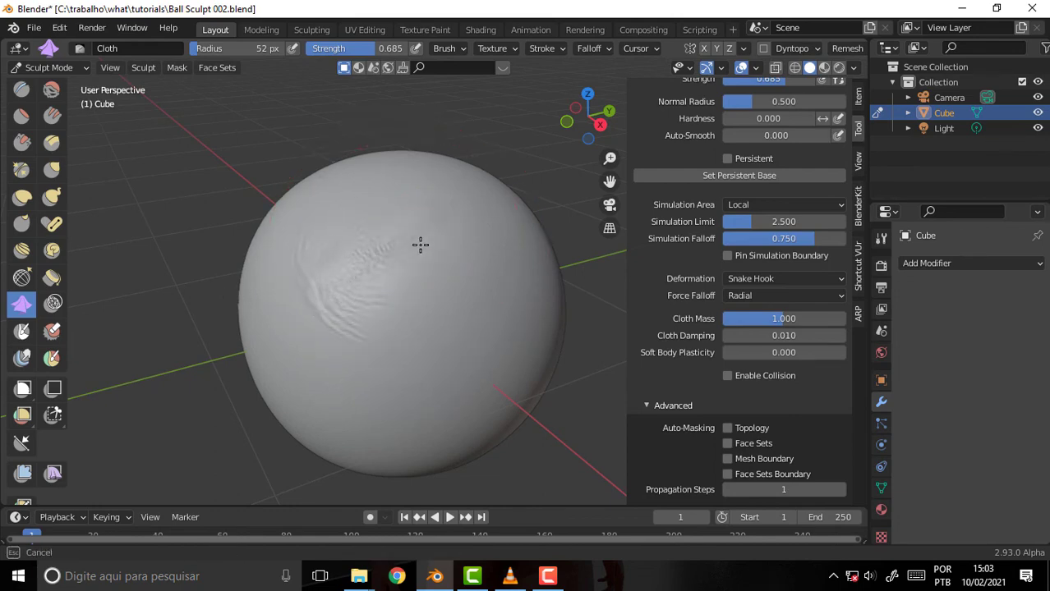
{"action": "left_click_drag", "start_coordinate": [459, 227], "coordinate": [456, 234]}
{"action": "left_click_drag", "start_coordinate": [398, 340], "coordinate": [462, 298]}
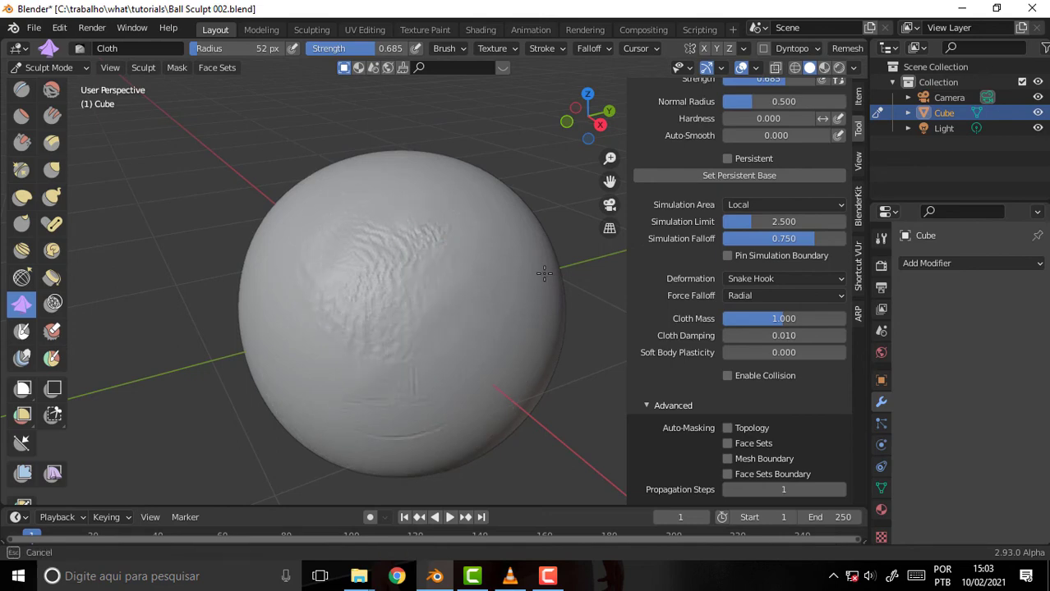
{"action": "mouse_move", "coordinate": [543, 274]}
{"action": "left_mouse_down"}
{"action": "mouse_move", "coordinate": [433, 206]}
{"action": "mouse_move", "coordinate": [483, 252]}
{"action": "left_mouse_up"}
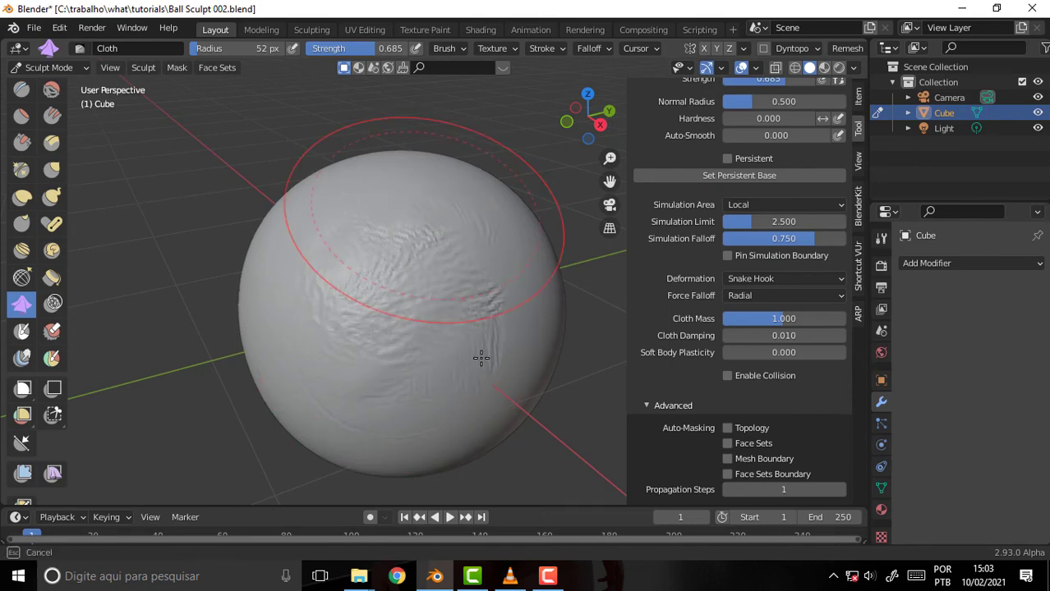
{"action": "left_click_drag", "start_coordinate": [497, 339], "coordinate": [481, 356]}
Pull more Snake Hook folds near the sphere's top and upper right
{"action": "scroll", "coordinate": [433, 209], "scroll_direction": "up", "scroll_amount": 3}
{"action": "scroll", "coordinate": [435, 206], "scroll_direction": "up", "scroll_amount": 2}
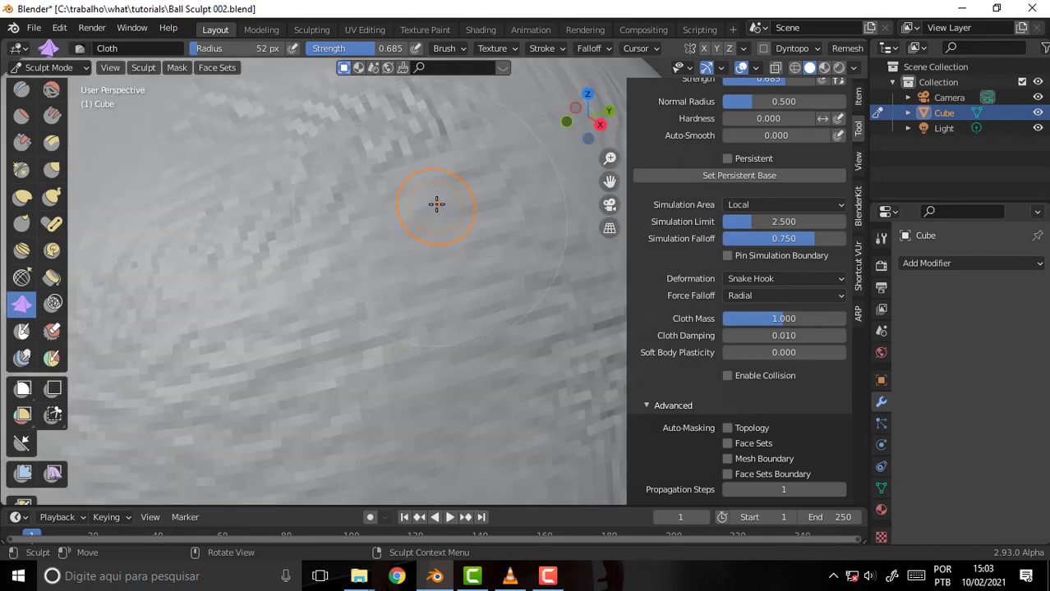
{"action": "scroll", "coordinate": [415, 223], "scroll_direction": "down", "scroll_amount": 5}
{"action": "mouse_move", "coordinate": [415, 222]}
{"action": "middle_mouse_down"}
{"action": "mouse_move", "coordinate": [448, 161]}
{"action": "mouse_move", "coordinate": [403, 192]}
{"action": "middle_mouse_up"}
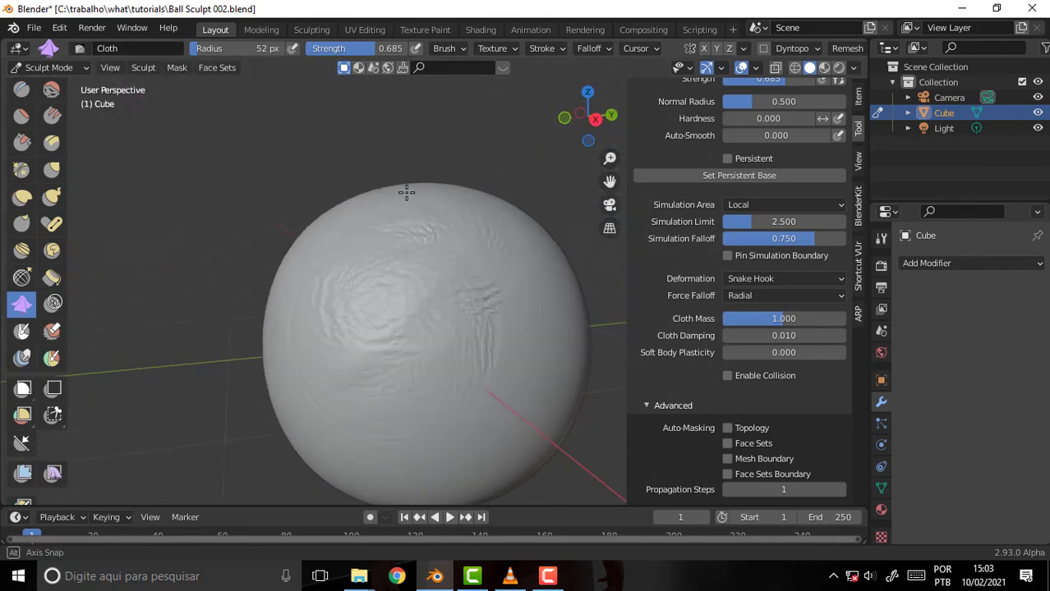
{"action": "left_click_drag", "start_coordinate": [475, 264], "coordinate": [485, 247]}
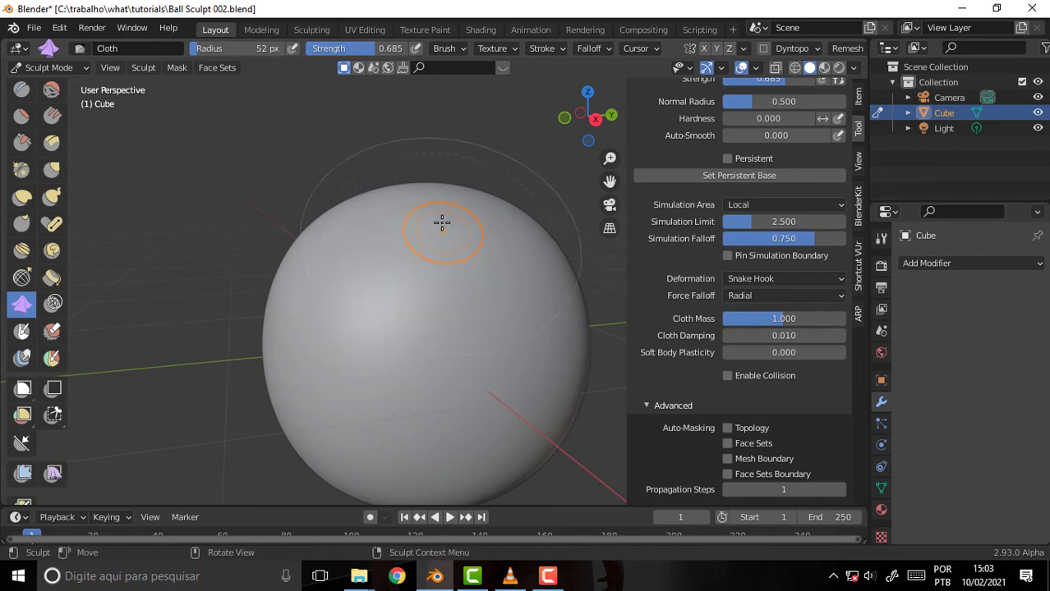
{"action": "middle_click_drag", "start_coordinate": [424, 248], "coordinate": [438, 279]}
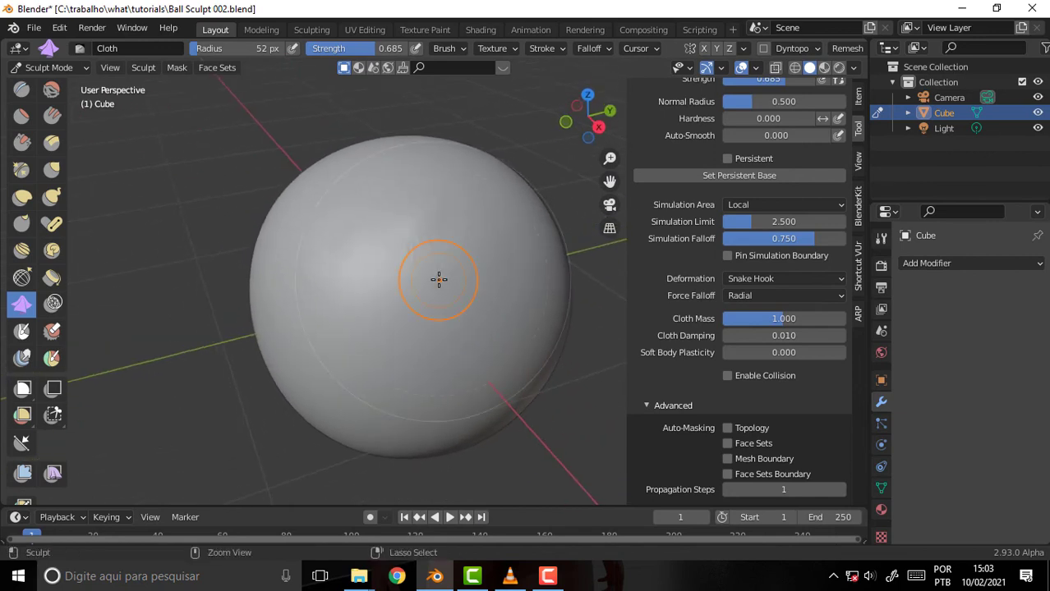
{"action": "mouse_move", "coordinate": [401, 229]}
{"action": "left_mouse_down"}
{"action": "mouse_move", "coordinate": [456, 242]}
{"action": "mouse_move", "coordinate": [445, 272]}
{"action": "left_mouse_up"}
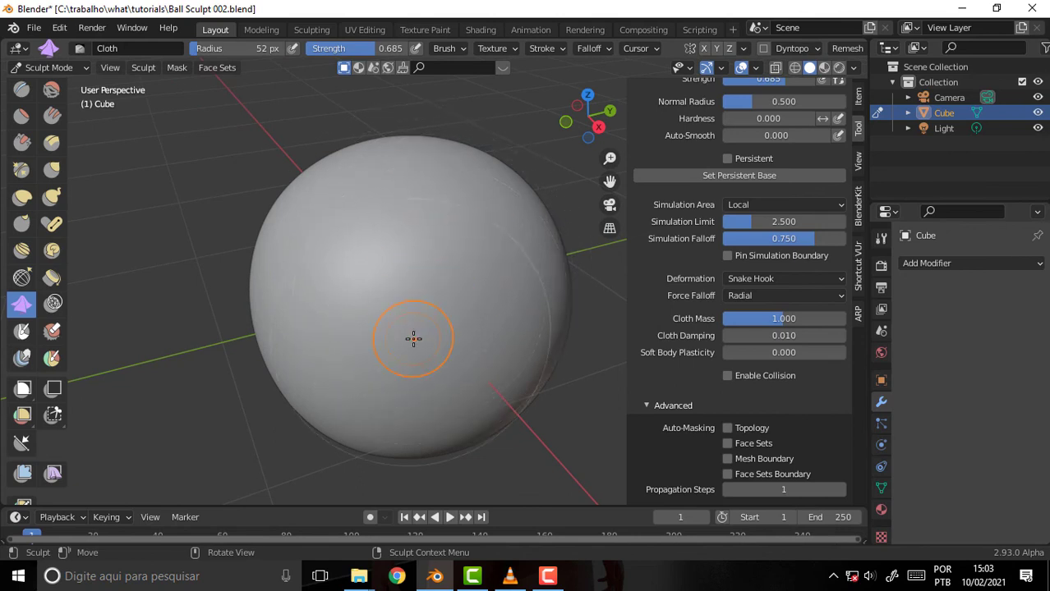
{"action": "left_click_drag", "start_coordinate": [413, 338], "coordinate": [458, 236]}
Bring Blender back to the front and hide the tool settings sidebar
{"action": "left_click", "coordinate": [548, 578]}
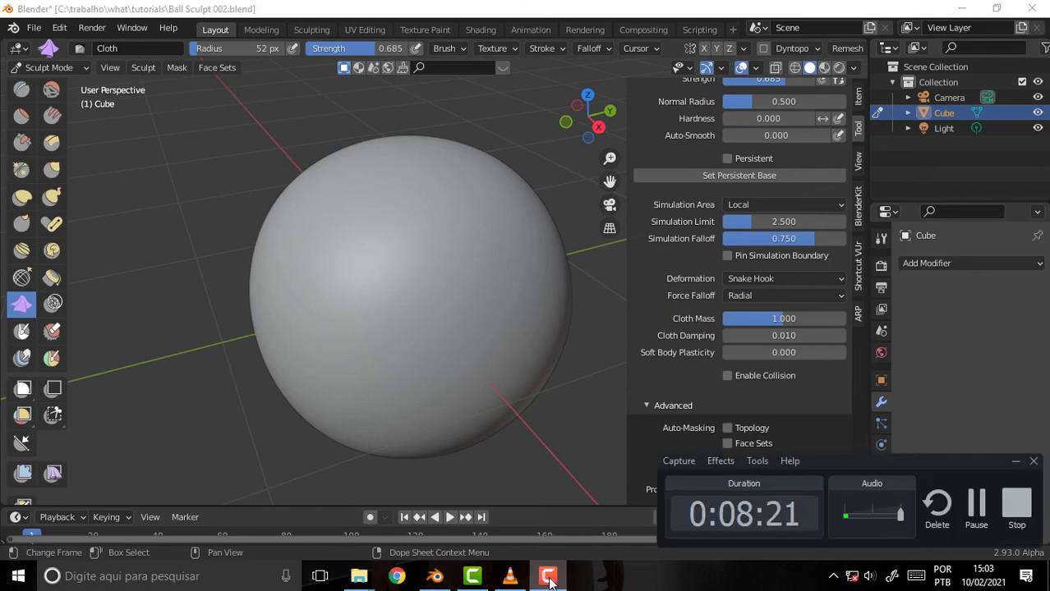
{"action": "left_click", "coordinate": [548, 579]}
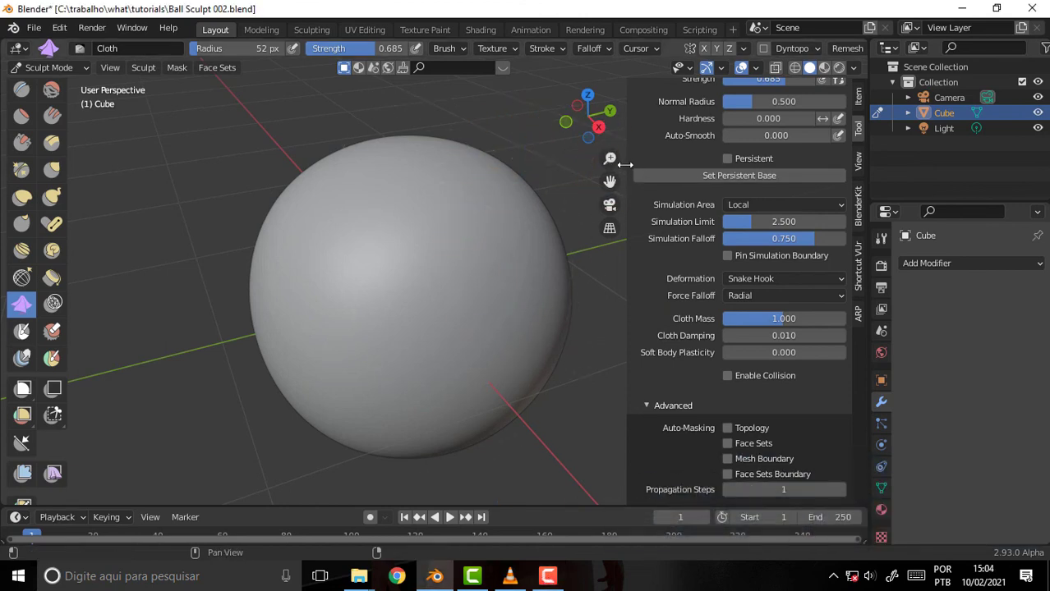
{"action": "left_click_drag", "start_coordinate": [626, 165], "coordinate": [830, 169]}
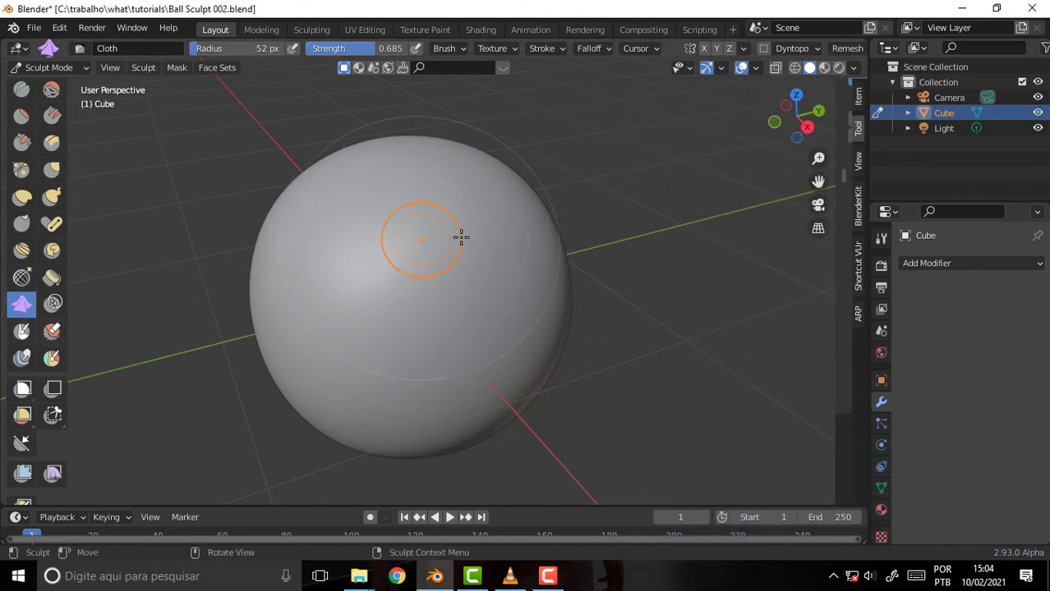
Try a test cloth stroke on the sphere, undo it, and zoom out
{"action": "left_click_drag", "start_coordinate": [534, 209], "coordinate": [550, 190]}
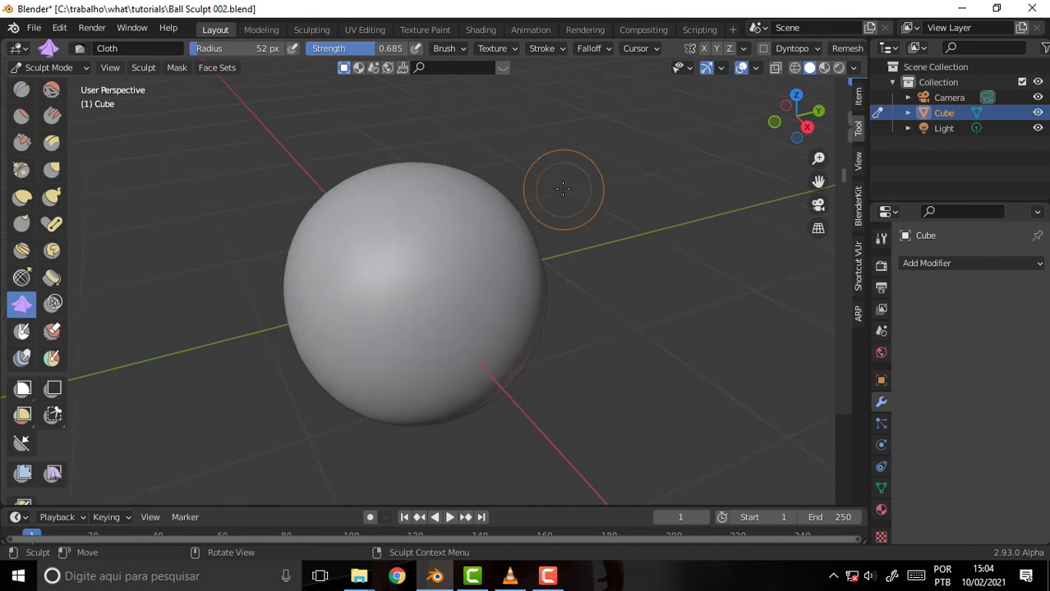
{"action": "key", "text": "ctrl+z"}
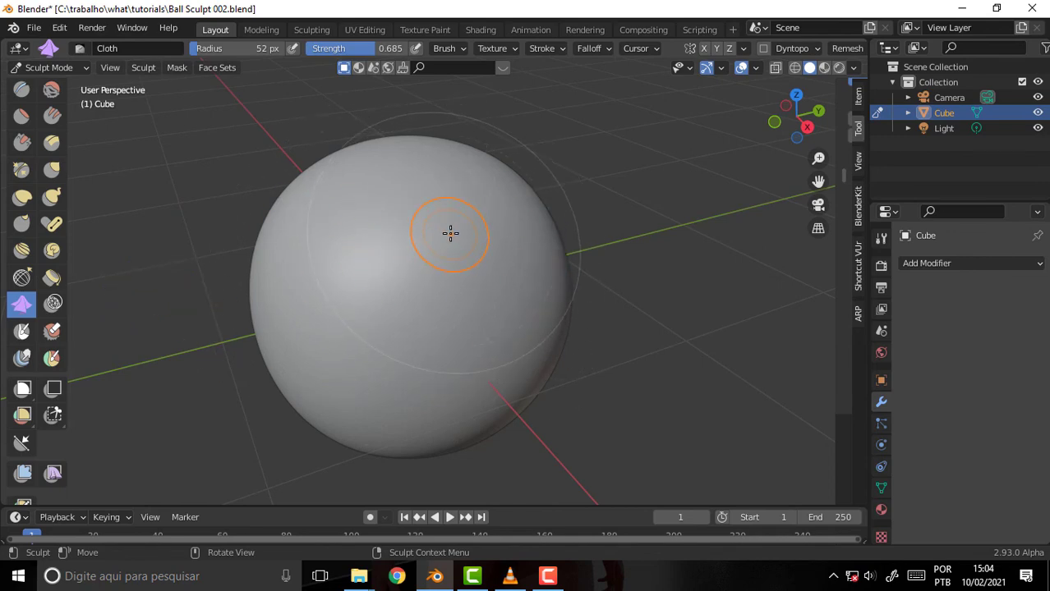
{"action": "scroll", "coordinate": [476, 211], "scroll_direction": "down", "scroll_amount": 2}
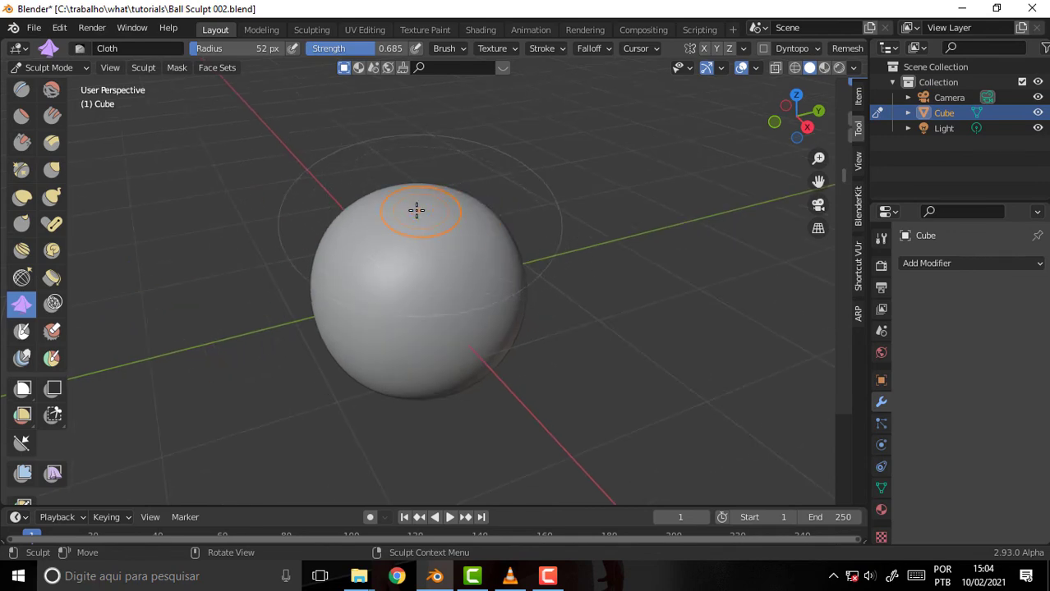